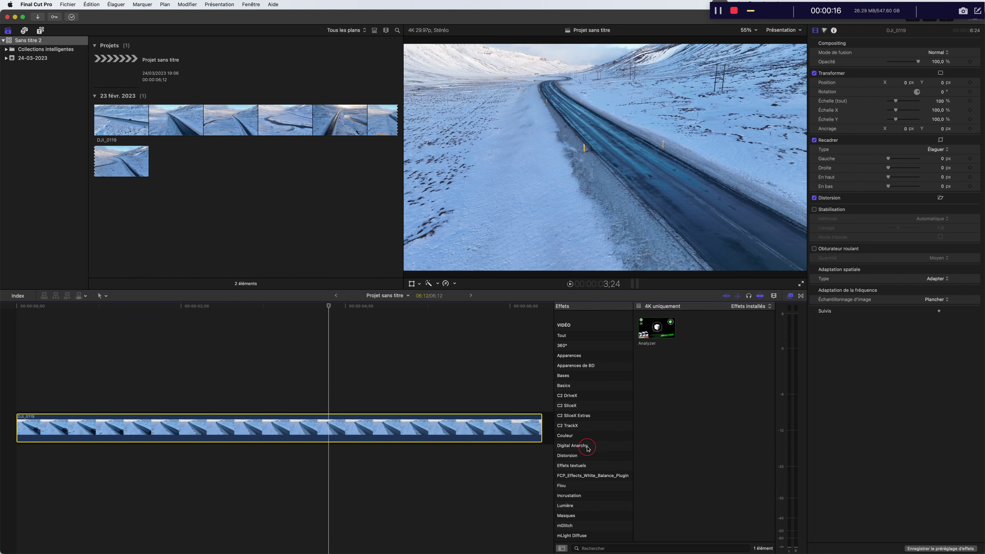
# Apply the Analyzer effect from the PFS - FCPX Auto Tracker 3D category to the DJI_0119 clip in the timeline
pyautogui.scroll(-5, 589, 449)
pyautogui.scroll(-2, 588, 449)
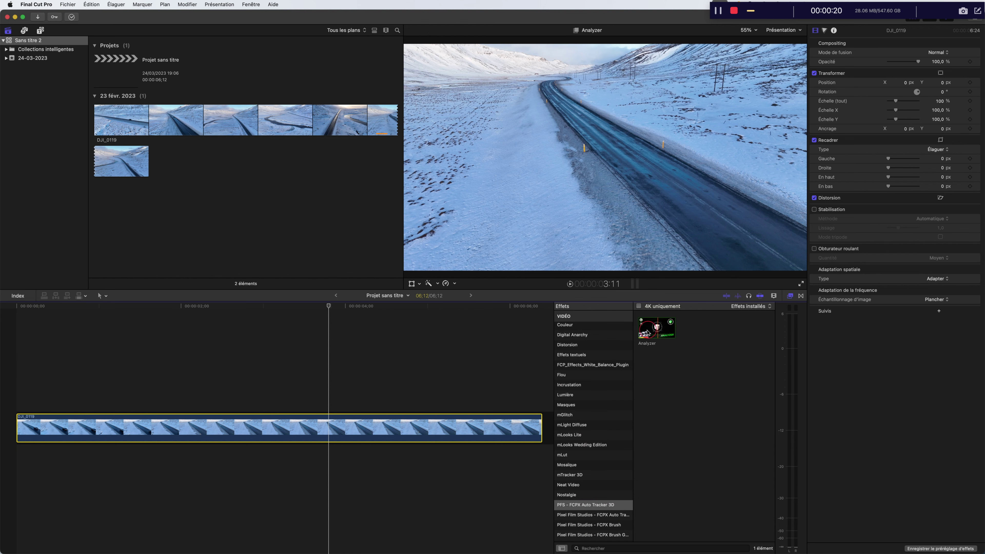
pyautogui.moveTo(671, 328); pyautogui.dragTo(286, 430)
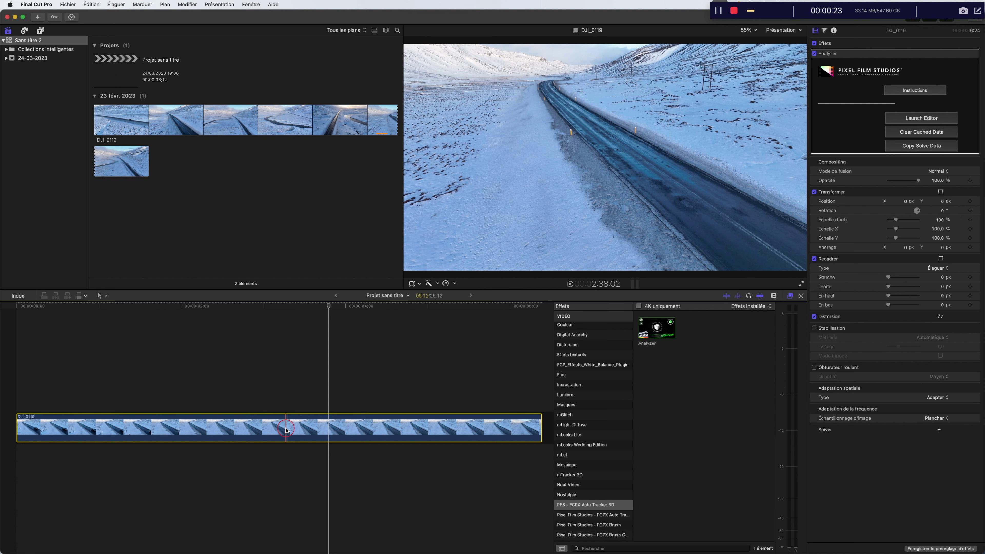
# Look through the Analyzer effect's FCPX Auto Tracker 3D instructions up to the camera solve steps, then close them
pyautogui.click(922, 94)
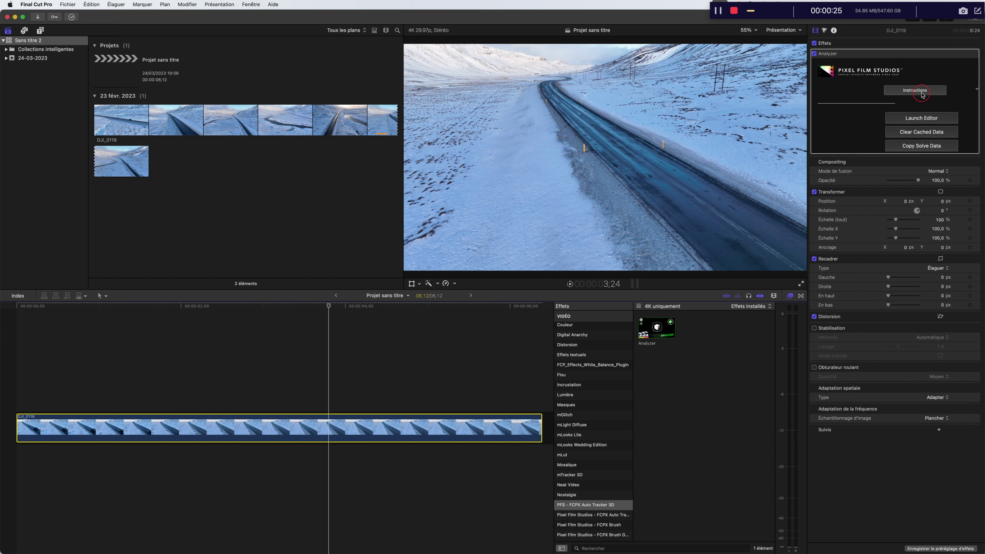
pyautogui.click(250, 484)
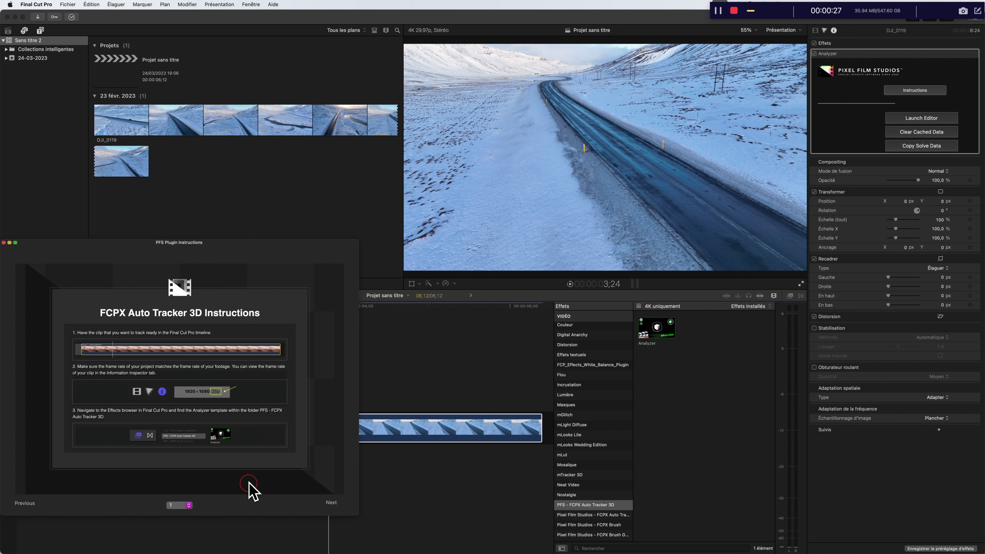
pyautogui.click(332, 503)
pyautogui.click(332, 503)
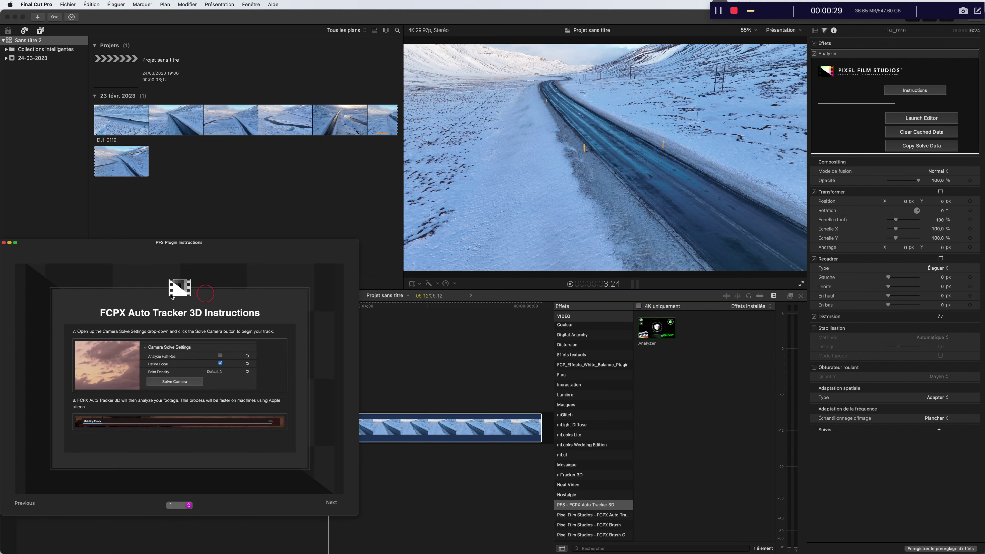
pyautogui.click(3, 243)
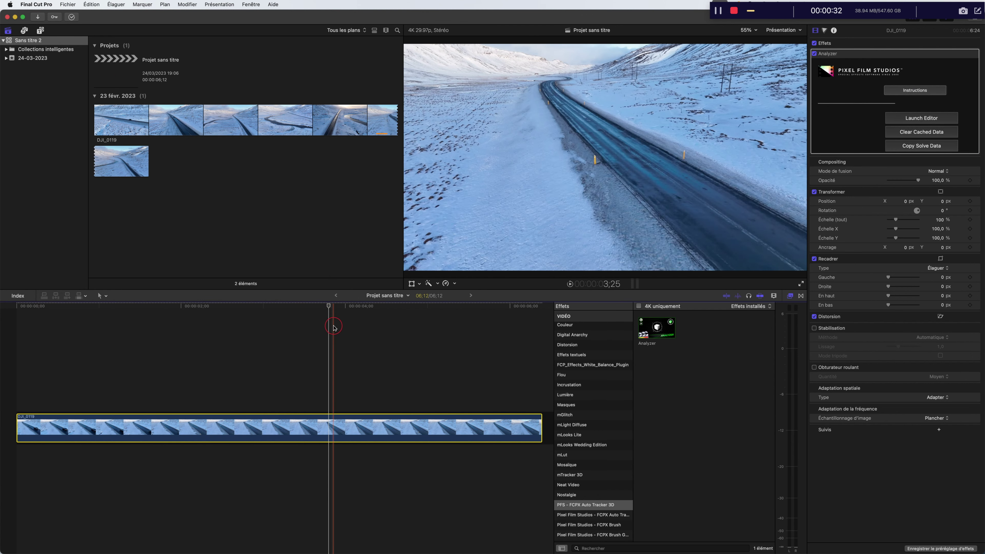
# Launch the Analyzer editor and solve the camera with Refine Focal enabled and Default point density
pyautogui.click(939, 117)
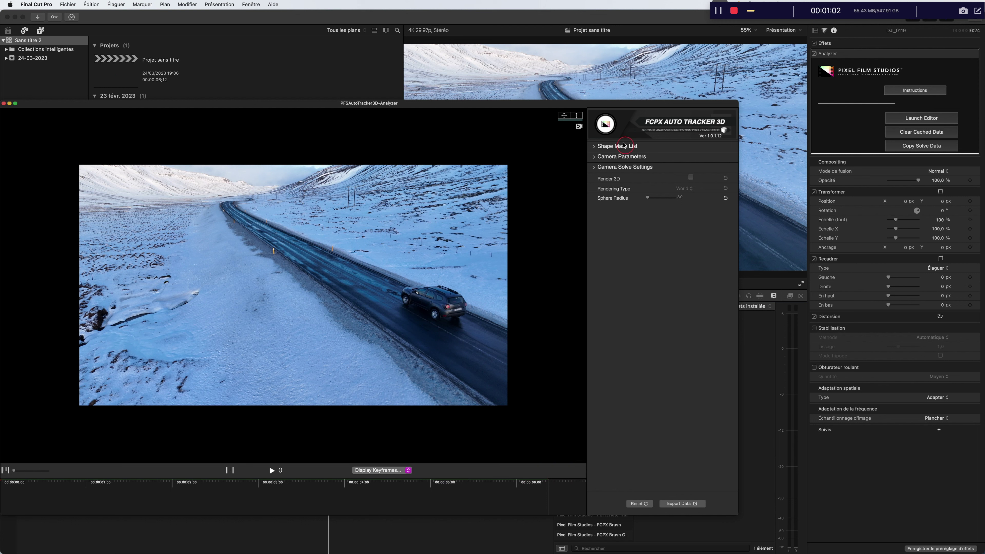
pyautogui.click(595, 170)
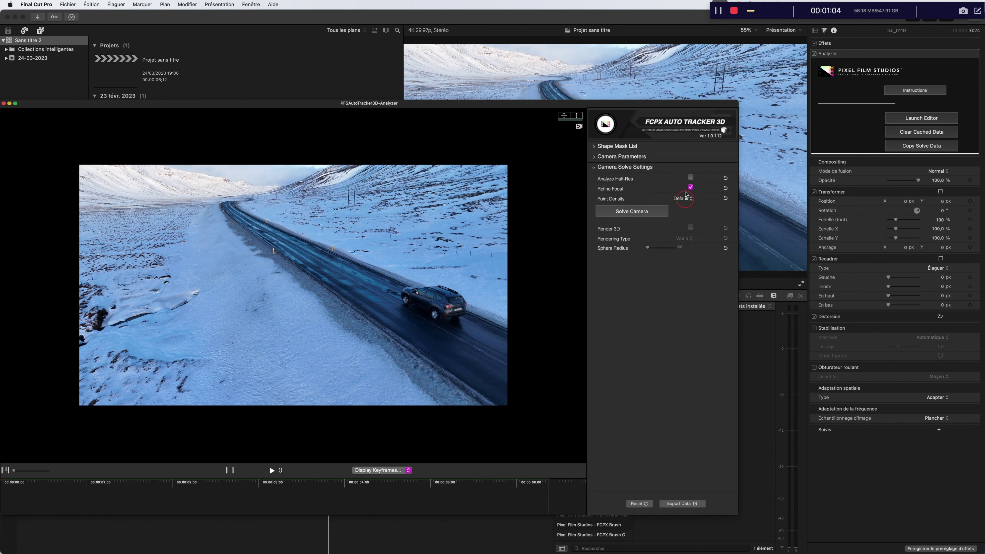
pyautogui.click(628, 212)
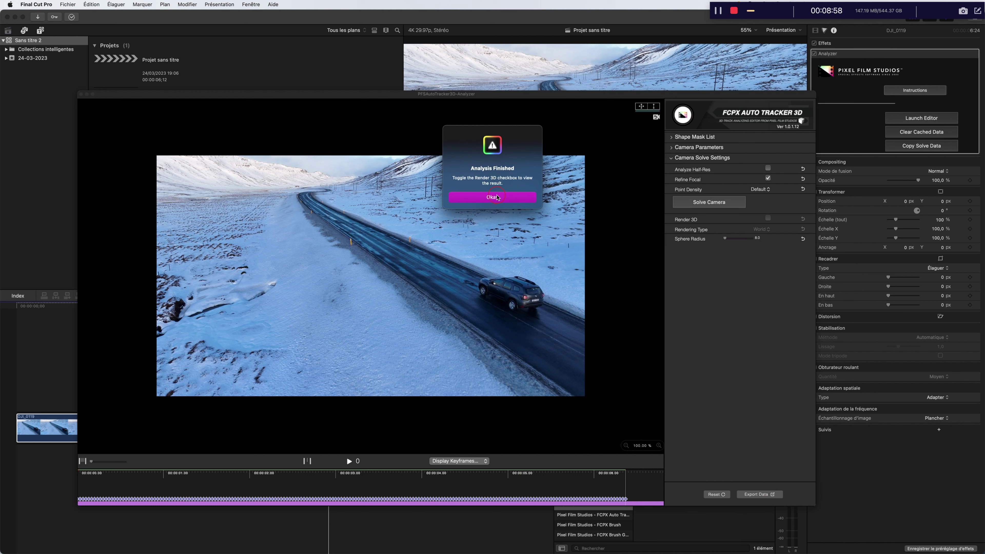
pyautogui.click(506, 199)
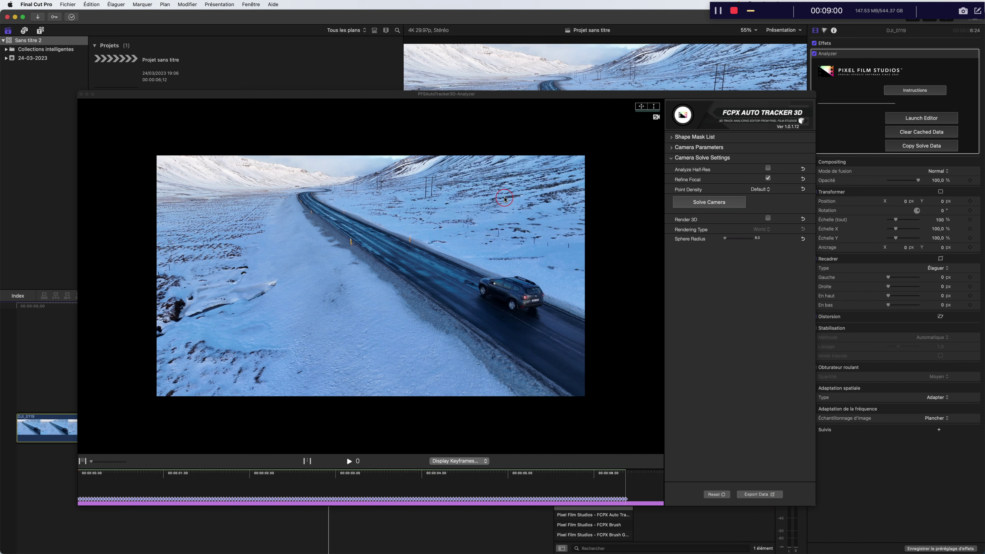
# Export the camera tracking data from the analyzer and close its window
pyautogui.click(764, 497)
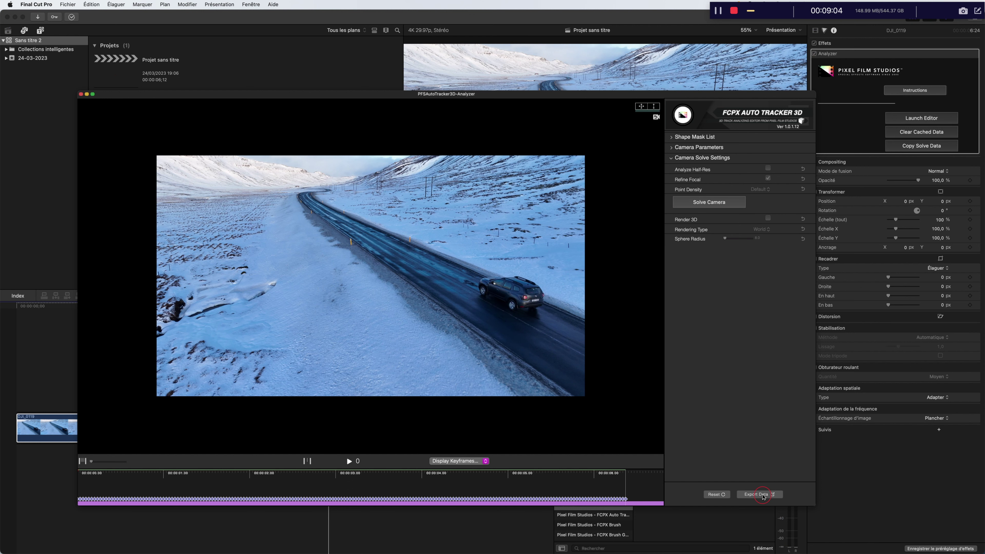
pyautogui.click(763, 497)
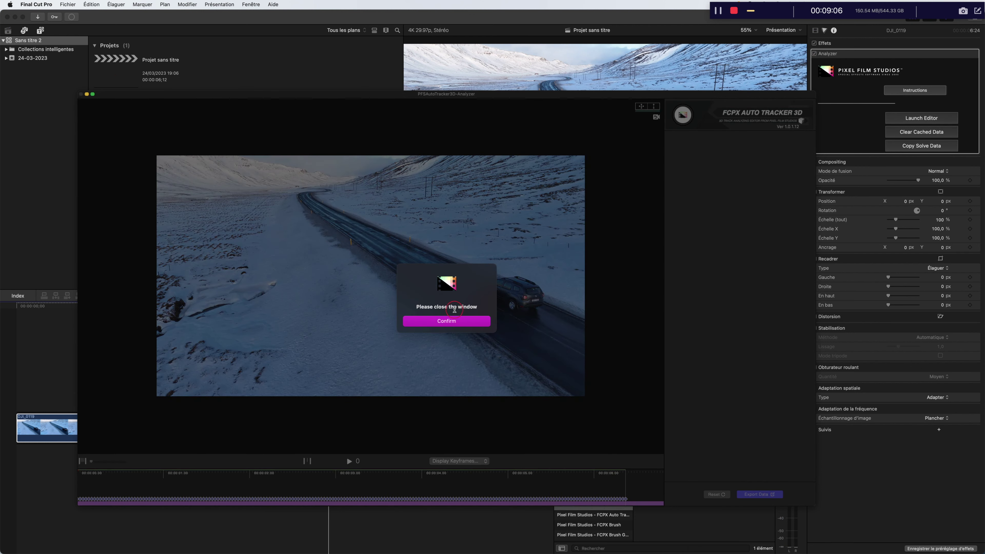
pyautogui.click(455, 320)
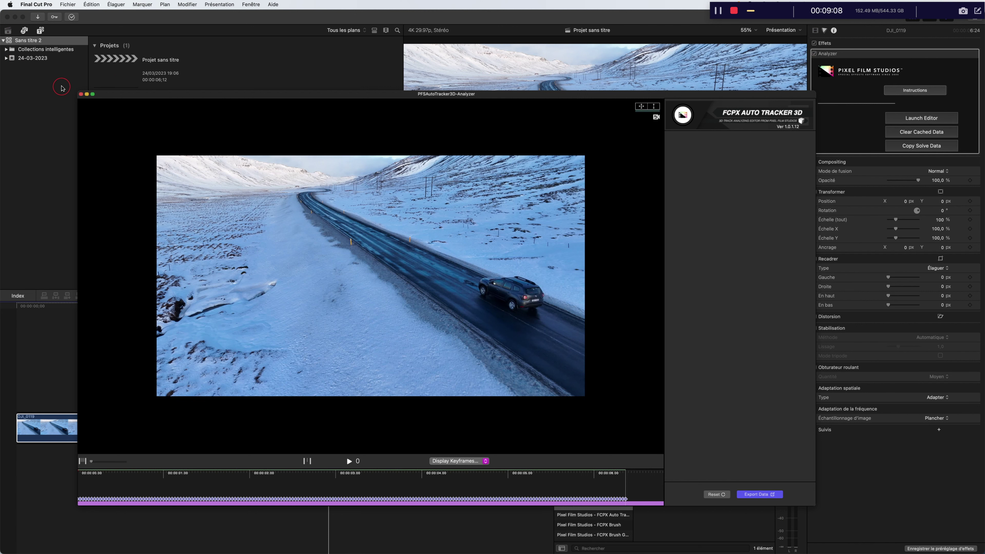
pyautogui.click(81, 94)
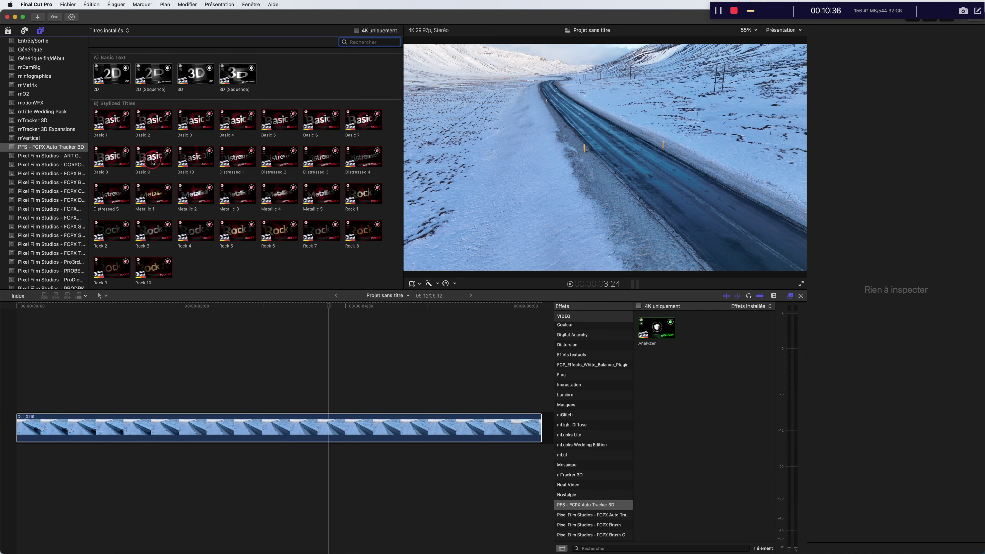
# Examine the PFS - FCPX Auto Tracker 3D titles, from the stylized titles and drop zones through the 3D Models (Nature) group
pyautogui.scroll(-5, 152, 162)
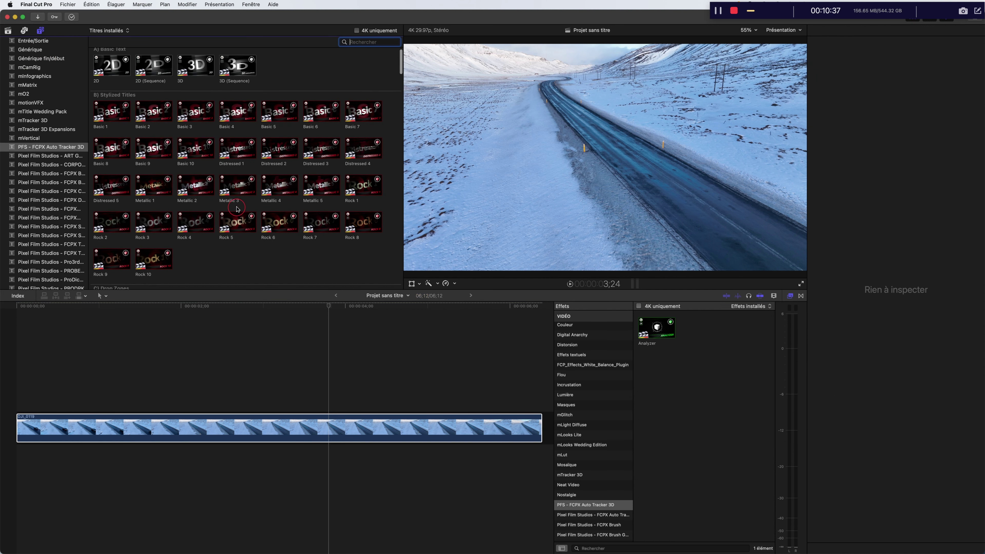
pyautogui.scroll(-2, 237, 209)
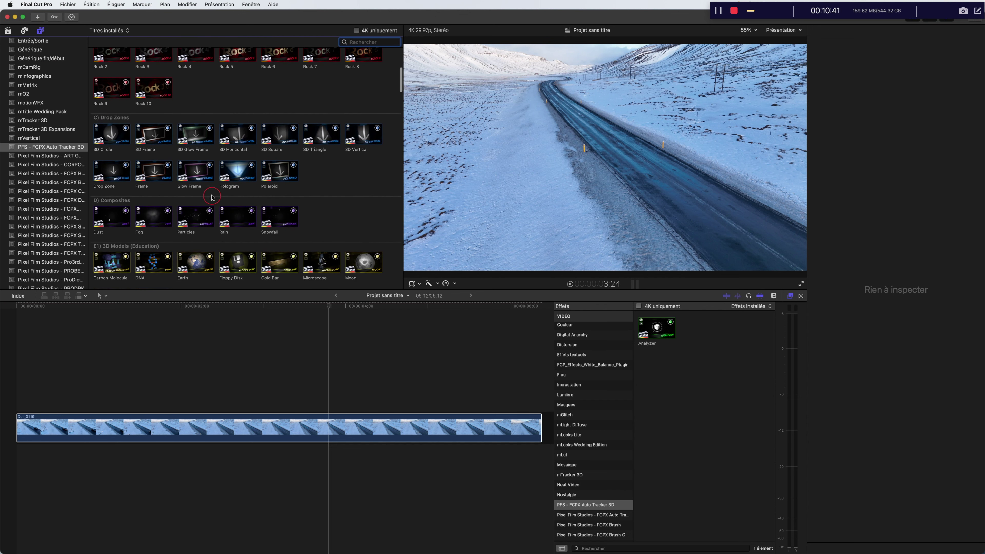
pyautogui.click(207, 139)
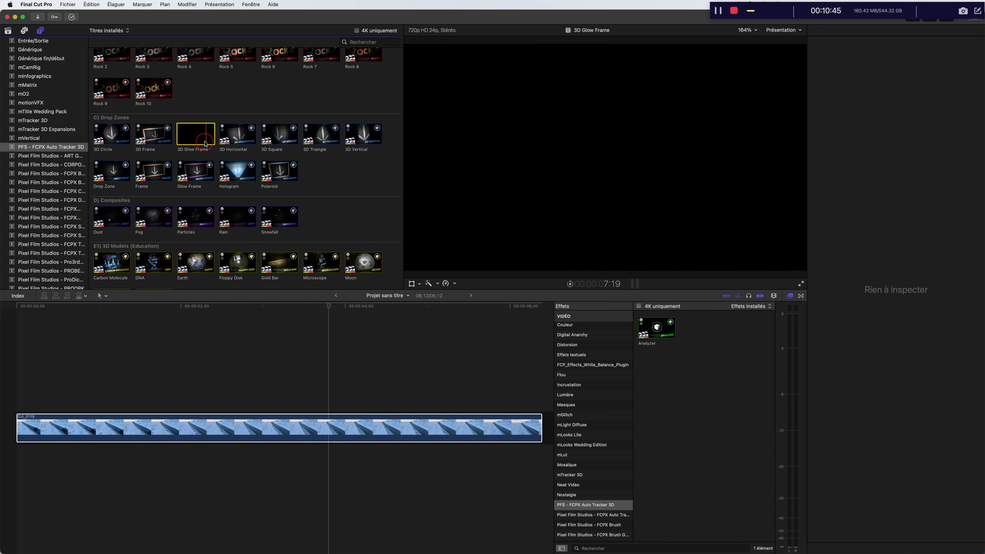
pyautogui.scroll(-3, 197, 199)
pyautogui.scroll(-7, 197, 199)
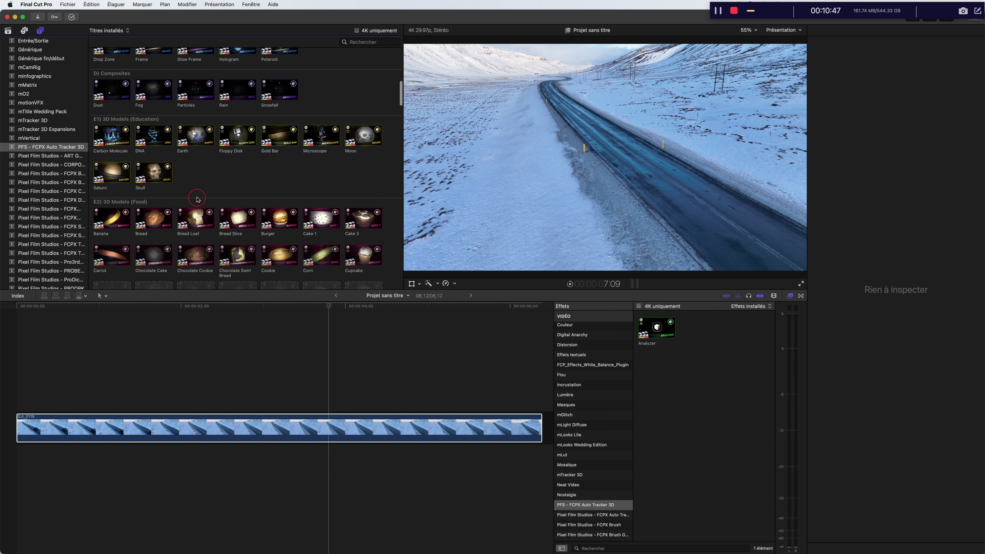
pyautogui.scroll(-9, 197, 199)
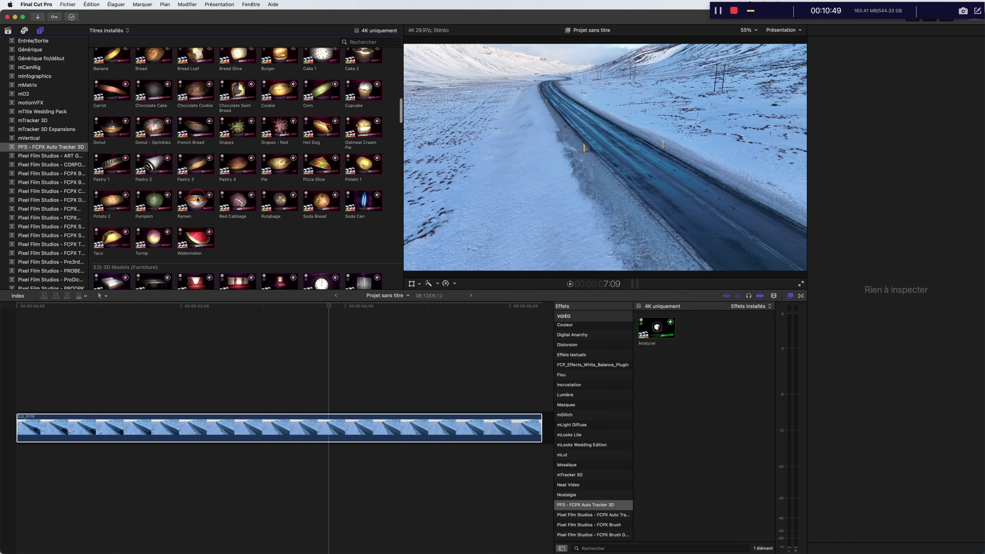
pyautogui.scroll(-6, 197, 200)
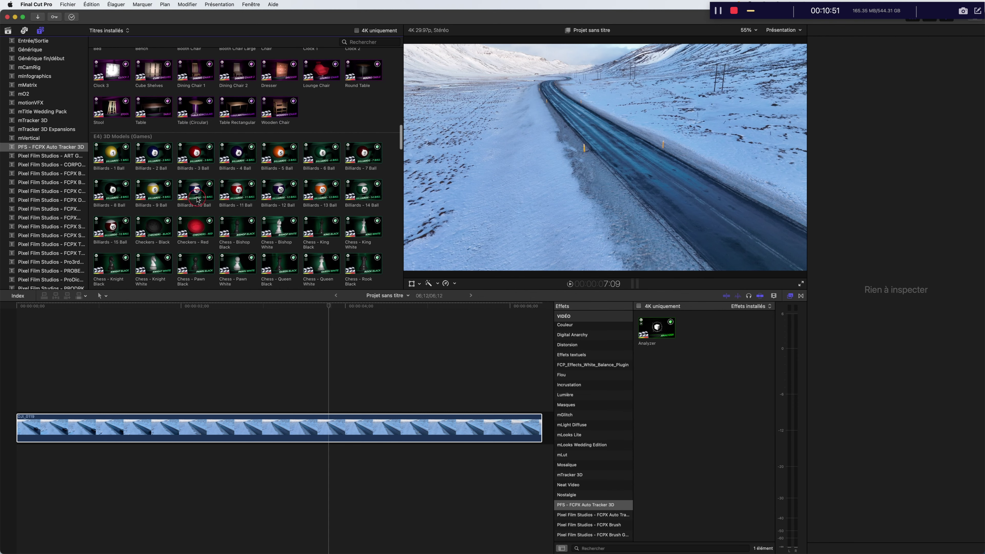
pyautogui.scroll(-10, 214, 222)
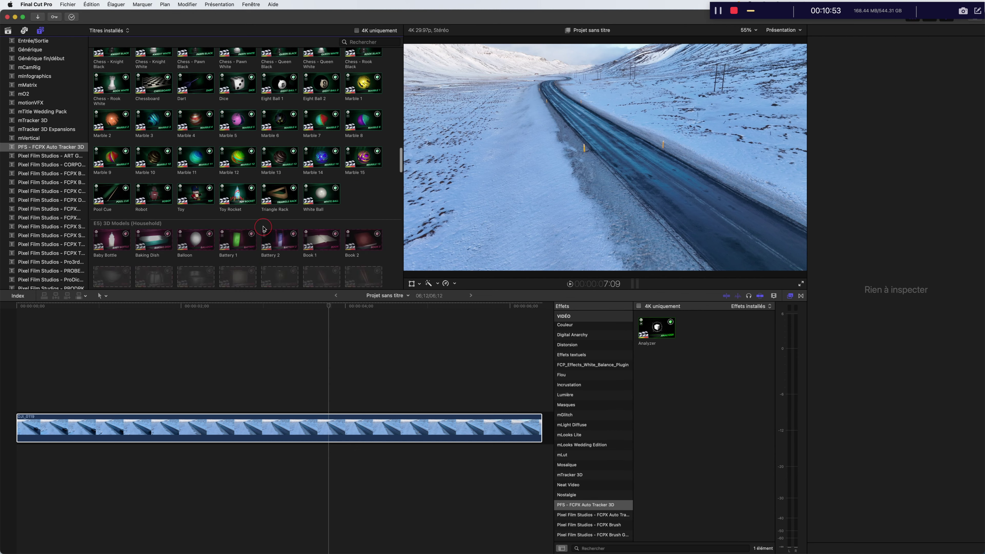
pyautogui.scroll(-5, 262, 227)
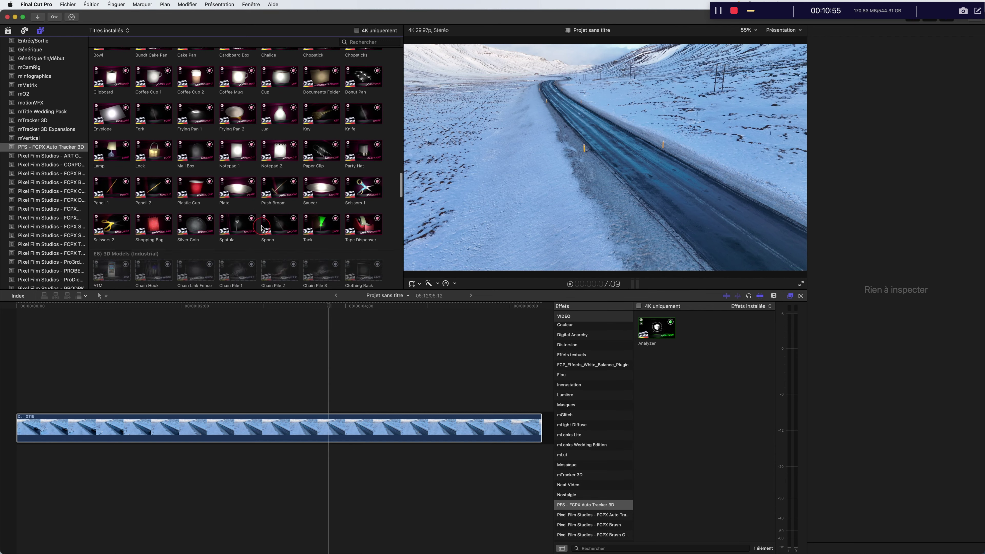
pyautogui.scroll(-8, 262, 227)
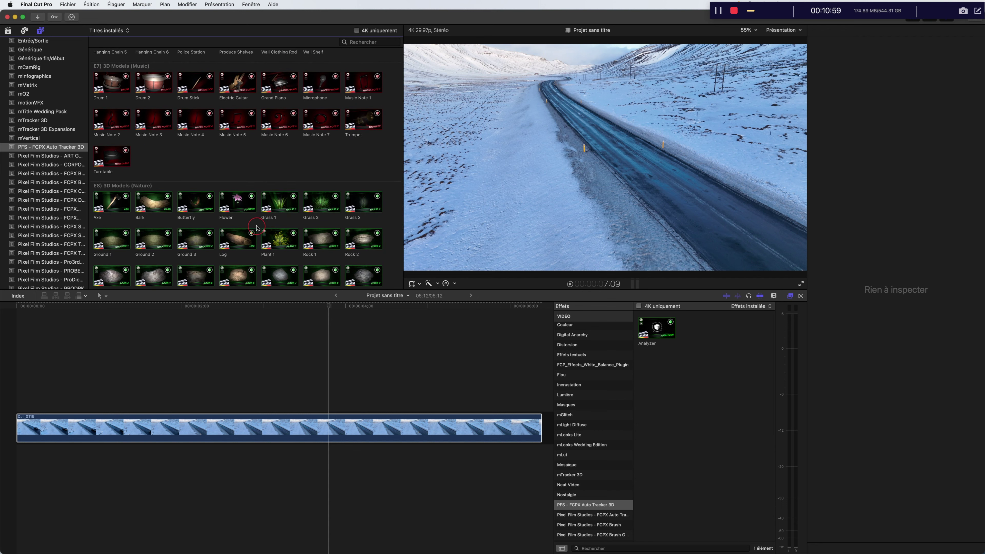
pyautogui.scroll(-3, 263, 228)
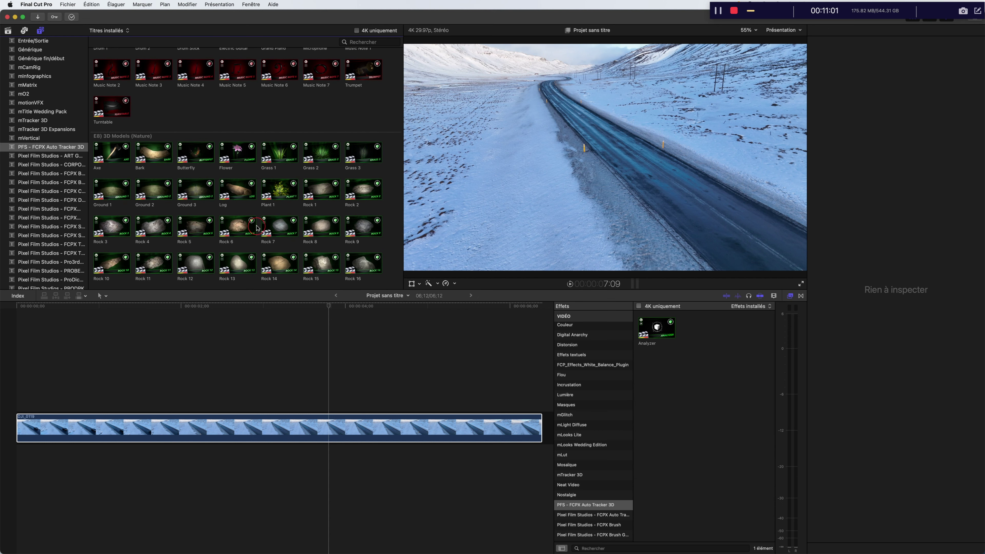
pyautogui.scroll(-4, 259, 228)
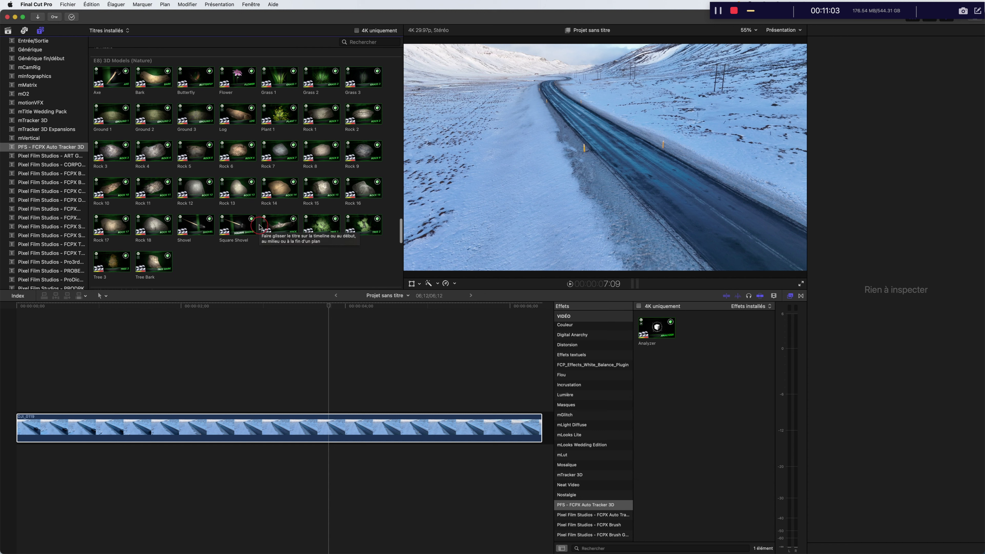
# Place the Grass 1 title above the DJI_0119 clip from its start and trim it to the clip's length
pyautogui.scroll(3, 260, 227)
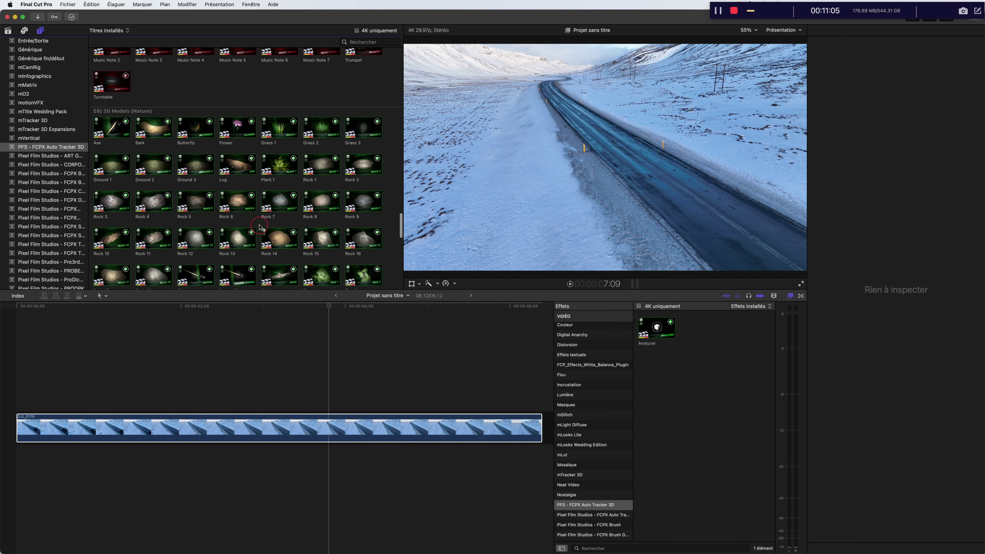
pyautogui.scroll(2, 259, 227)
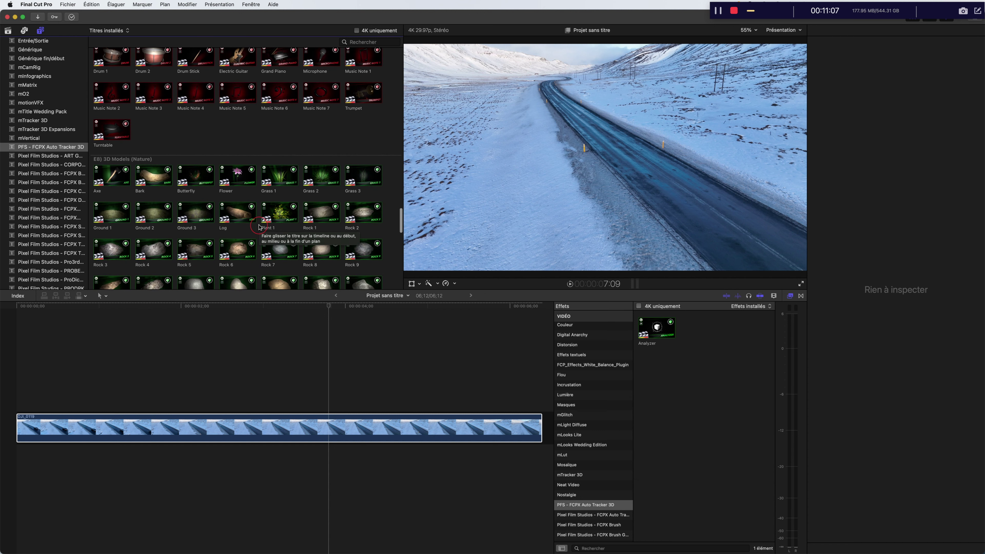
pyautogui.moveTo(279, 176); pyautogui.dragTo(2, 386)
pyautogui.hscroll(3, 421, 420)
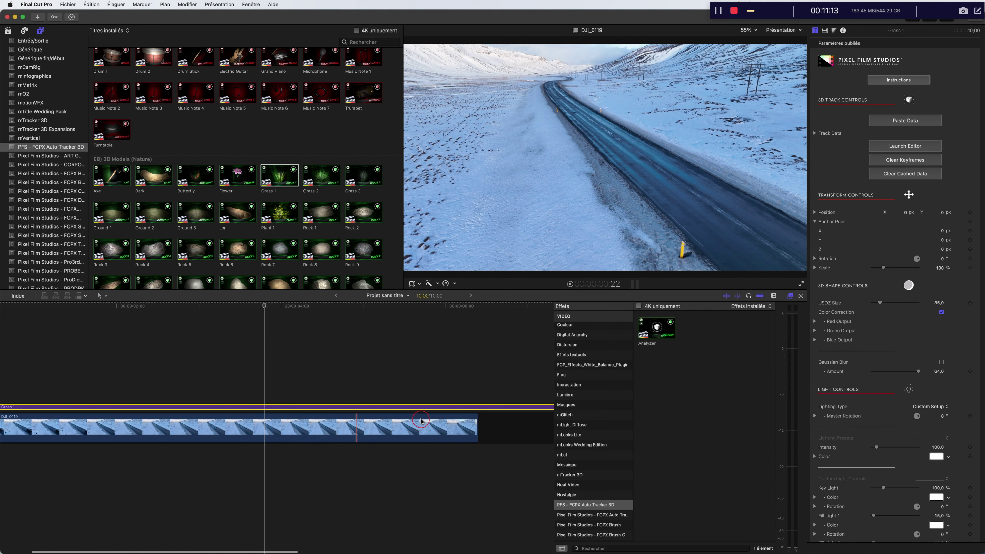
pyautogui.press('super+minus')
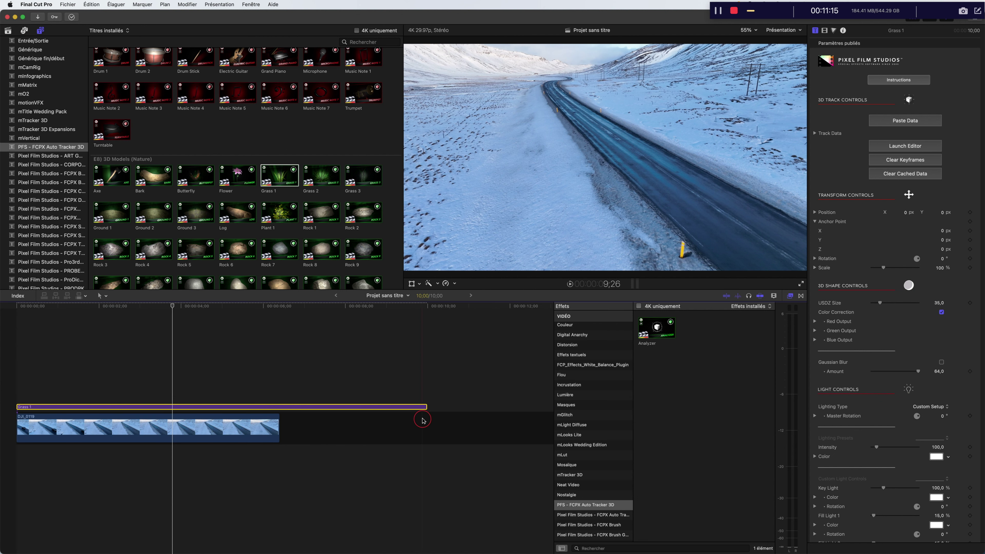
pyautogui.moveTo(427, 406); pyautogui.dragTo(277, 406)
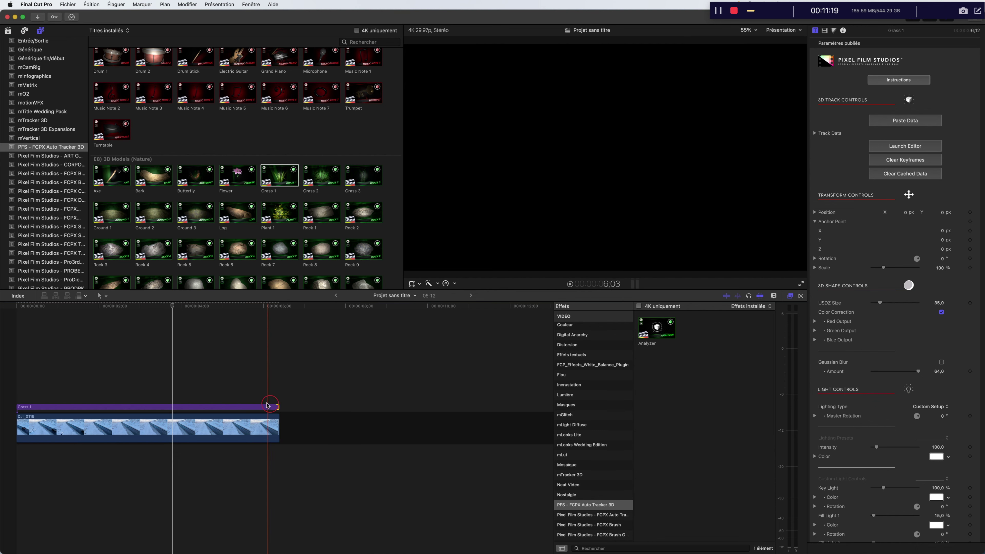
# Try to paste the tracking data into the Grass 1 title's 3D track controls
pyautogui.click(207, 407)
pyautogui.click(876, 102)
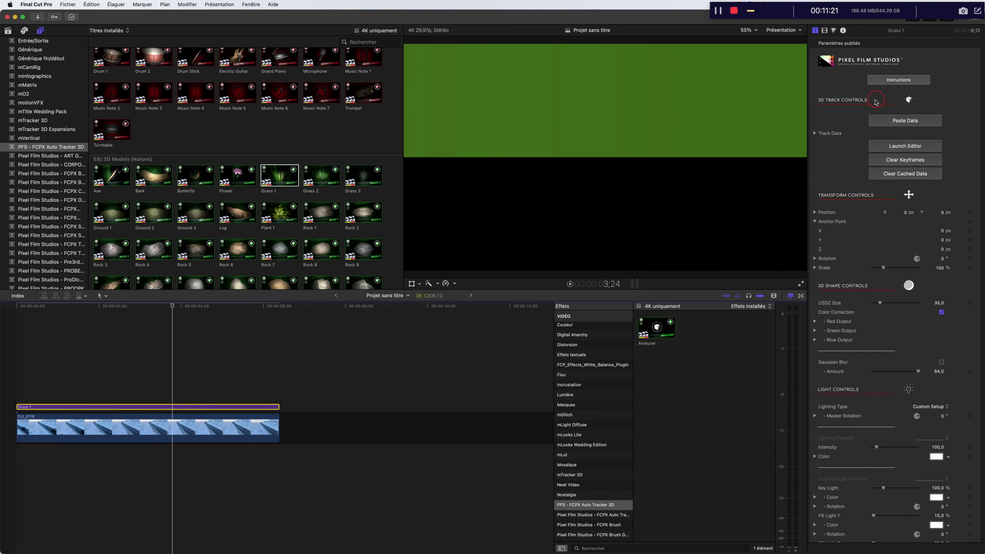
pyautogui.click(929, 128)
pyautogui.click(907, 121)
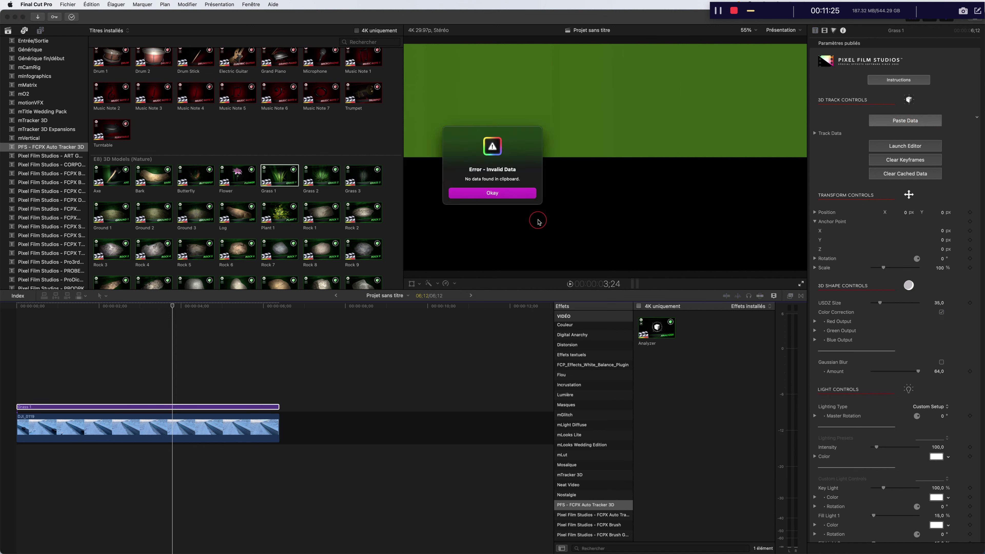
pyautogui.click(518, 193)
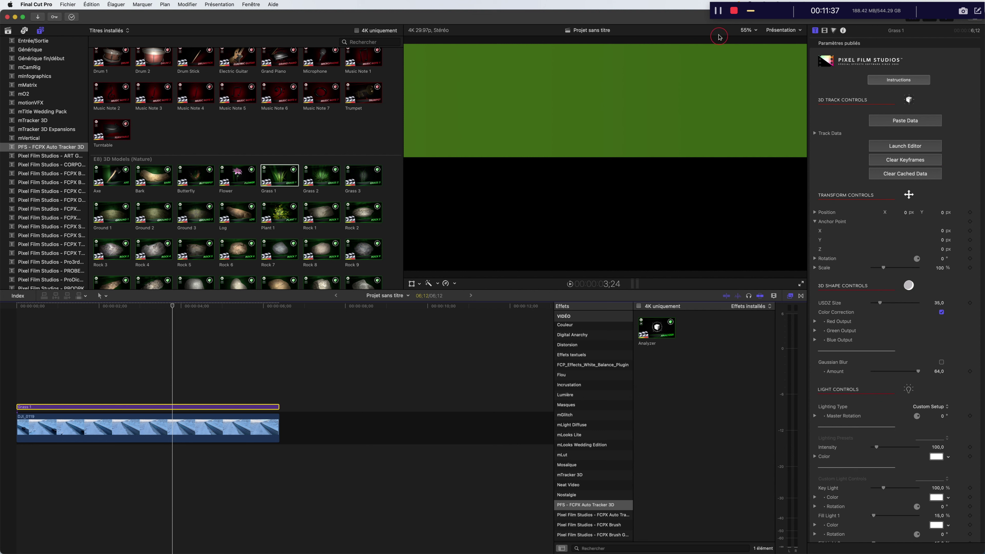
# Copy the solve data from the Analyzer effect on the DJI_0119 clip
pyautogui.click(203, 431)
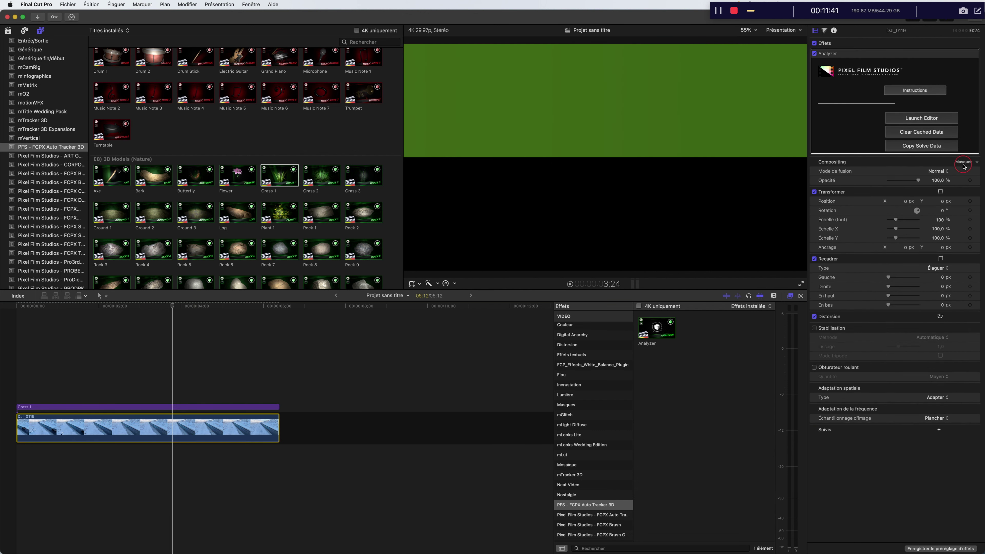
pyautogui.click(931, 146)
pyautogui.click(931, 147)
# Paste the copied solve data into the Grass 1 title's 3D track controls and place the playhead at 3;18
pyautogui.click(177, 407)
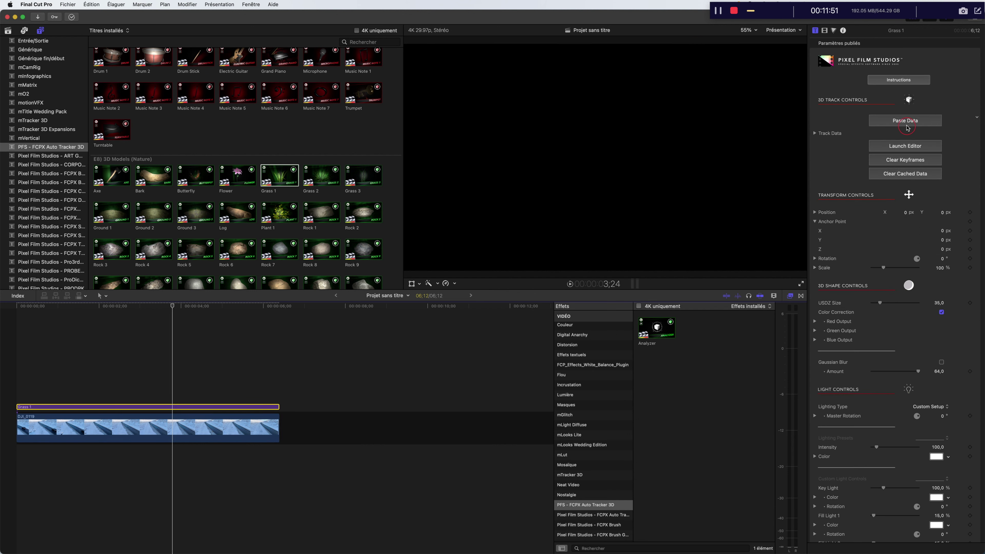
pyautogui.click(908, 125)
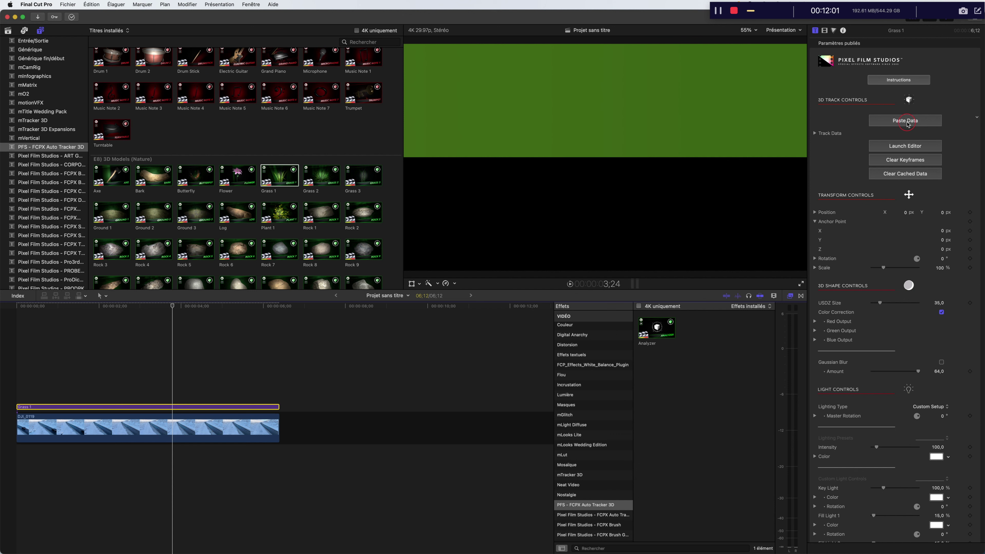
pyautogui.click(908, 123)
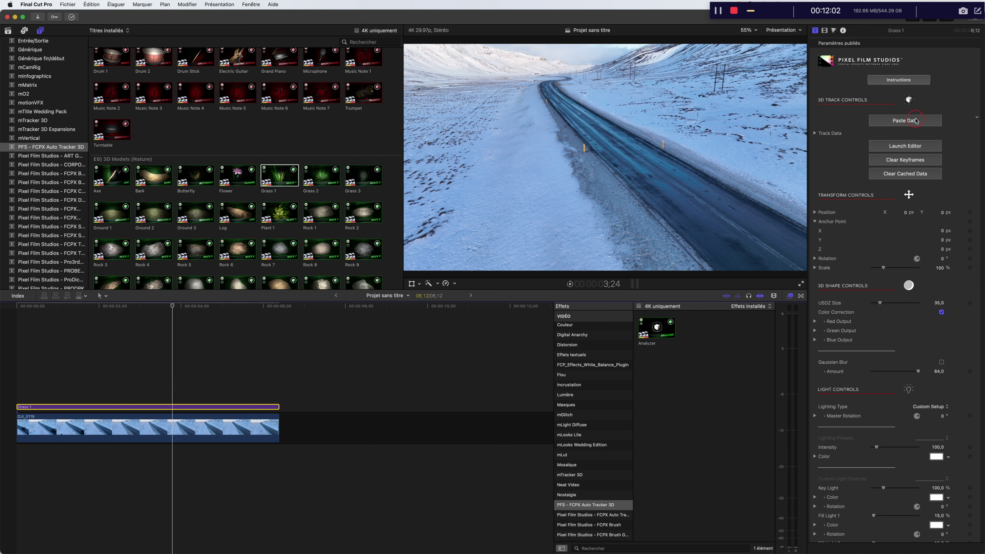
pyautogui.moveTo(172, 306); pyautogui.dragTo(164, 306)
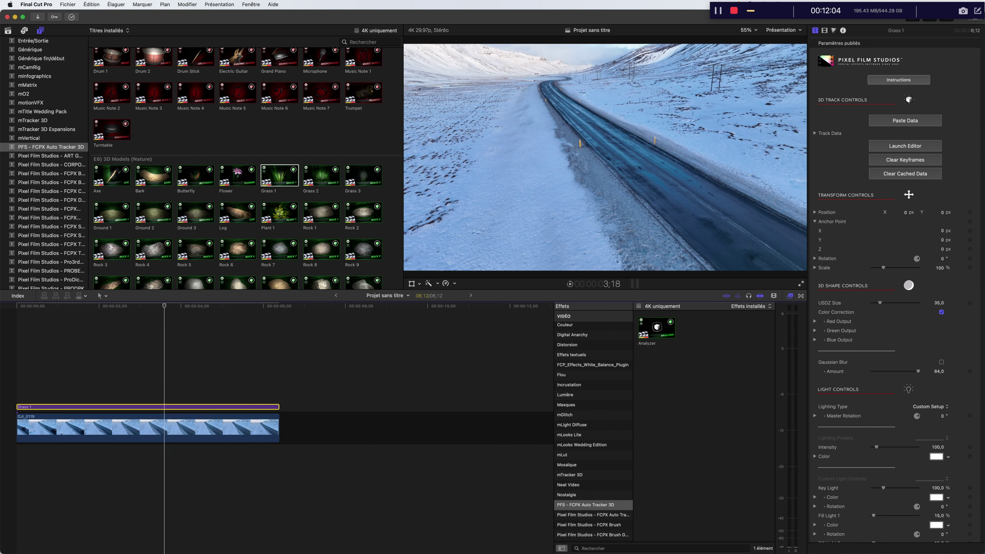
pyautogui.click(165, 309)
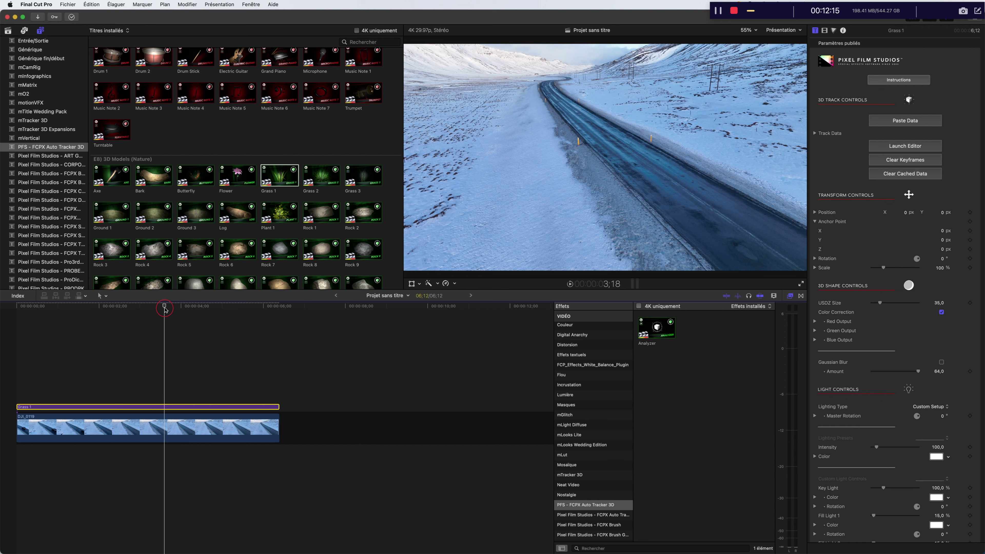
# Open the Grass 1 title's track editor, go to frame 117 and enlarge the sphere radius to about 36
pyautogui.click(649, 378)
pyautogui.click(956, 209)
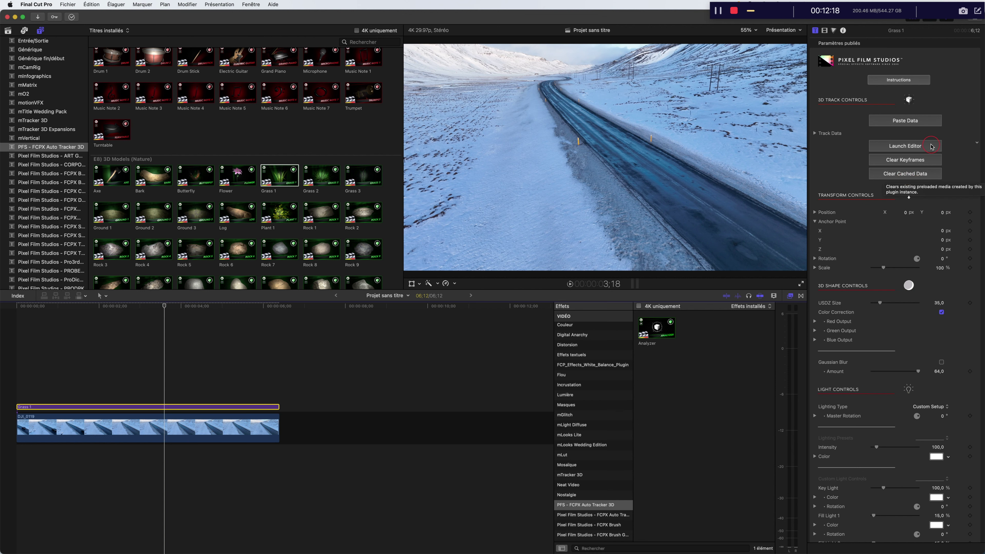
pyautogui.click(922, 147)
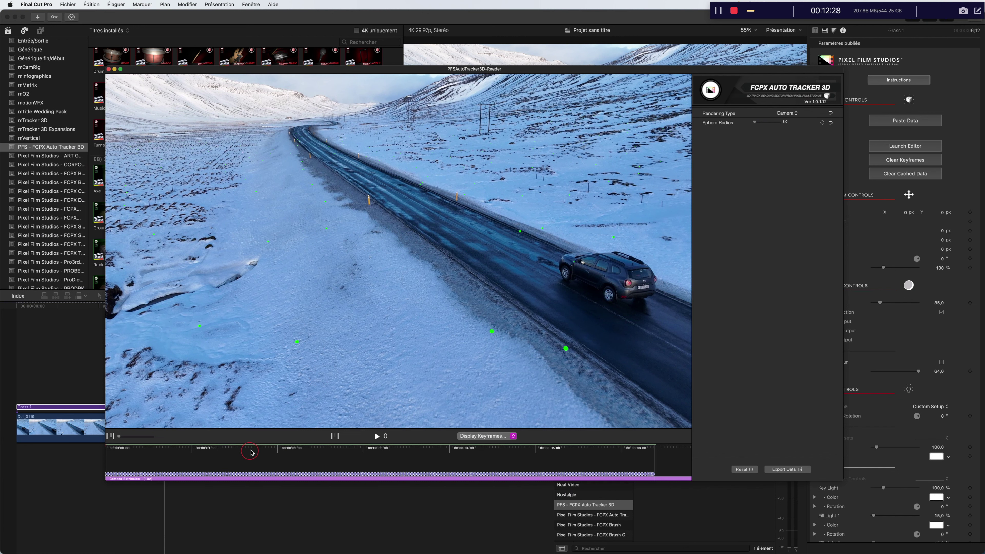
pyautogui.moveTo(250, 452); pyautogui.dragTo(460, 451)
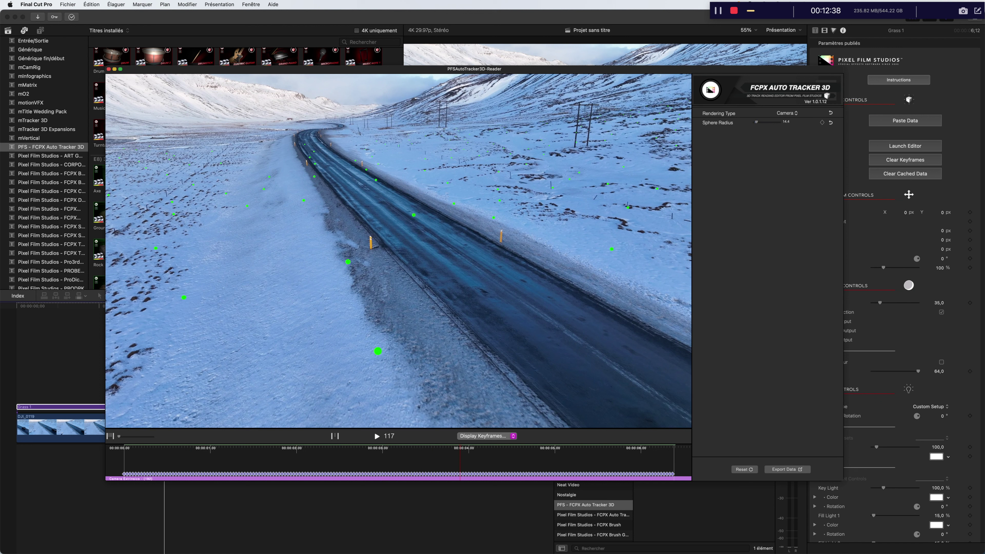
pyautogui.moveTo(756, 122); pyautogui.dragTo(764, 122)
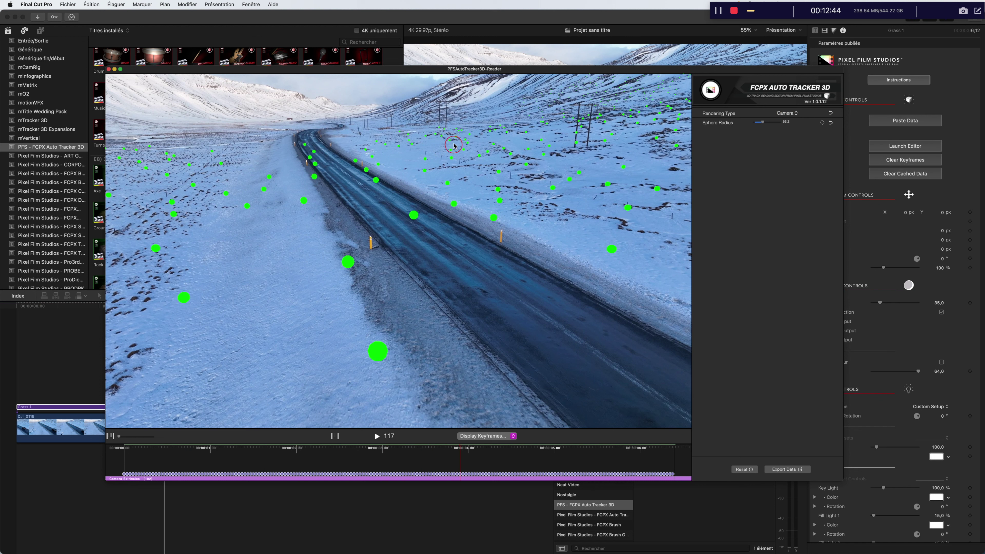
# Export the data of a track point on the snowy slope beyond the road and scale the Grass 1 title to 400 %
pyautogui.click(449, 140)
pyautogui.click(783, 470)
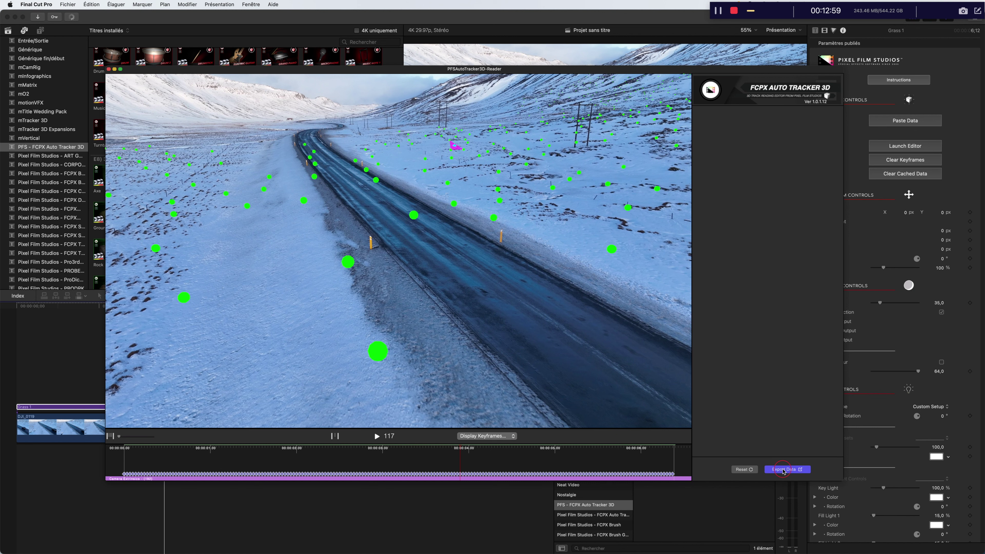
pyautogui.click(509, 295)
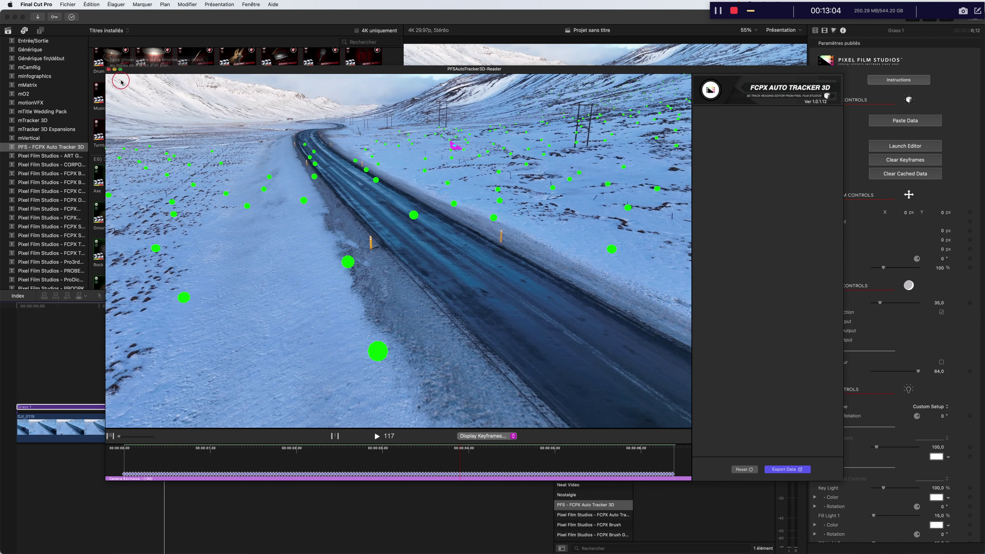
pyautogui.click(109, 70)
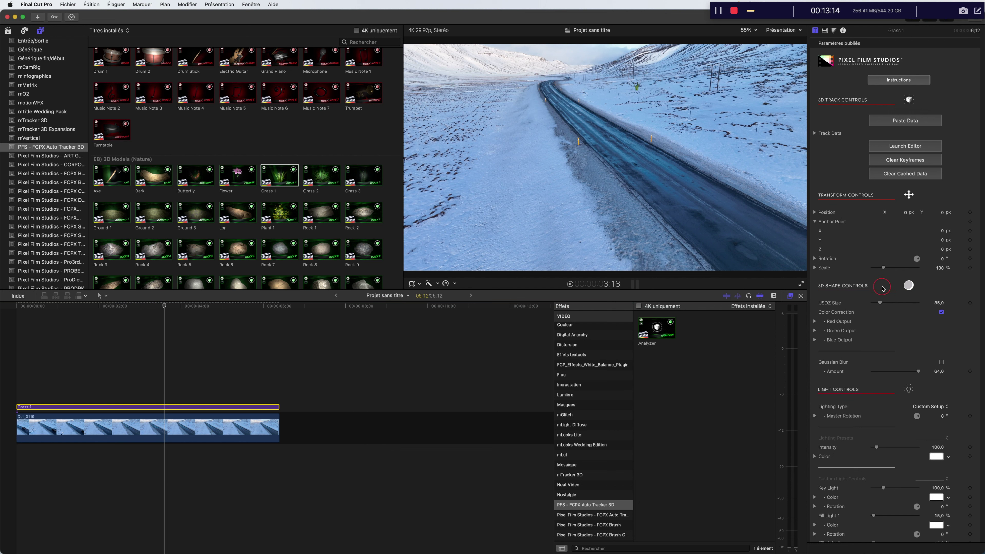
pyautogui.moveTo(895, 267); pyautogui.dragTo(907, 267)
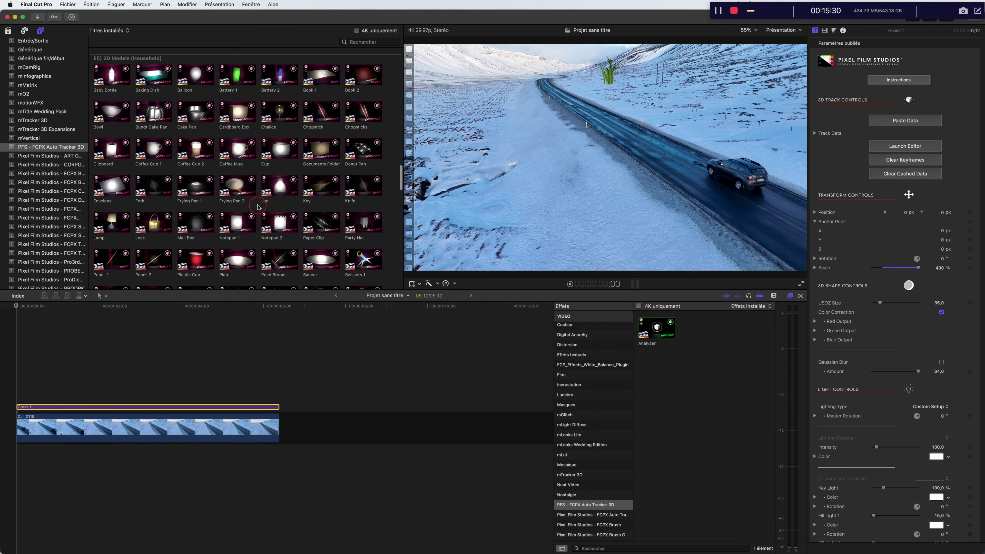
# Place the 3D Glow Frame drop zone title above Grass 1 from the start and trim it to the clip's length
pyautogui.scroll(20, 258, 207)
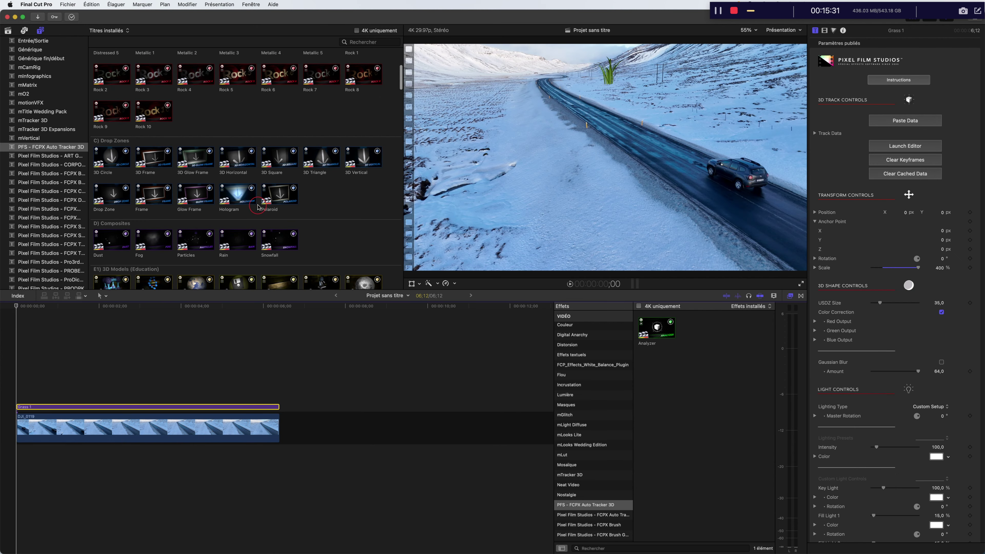
pyautogui.scroll(-5, 258, 207)
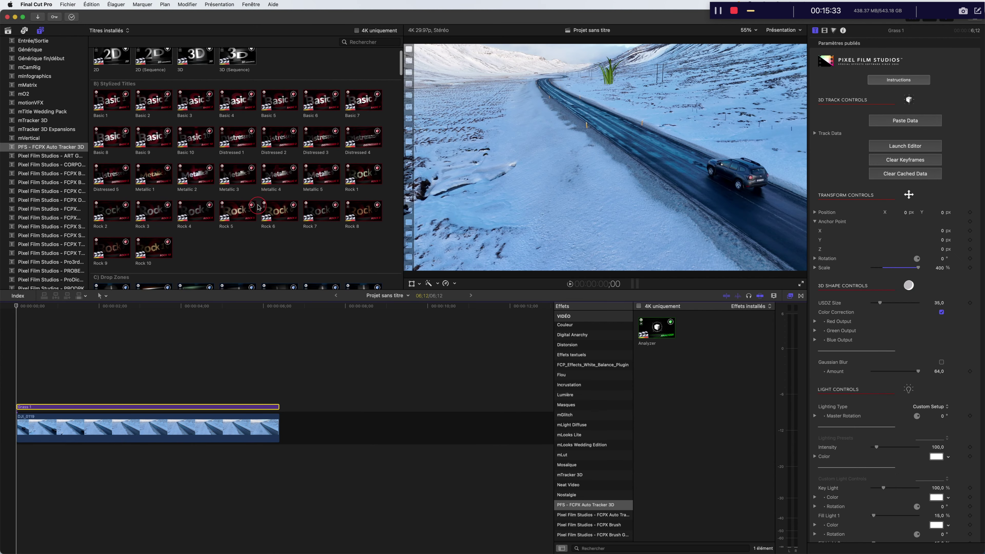
pyautogui.scroll(-2, 259, 207)
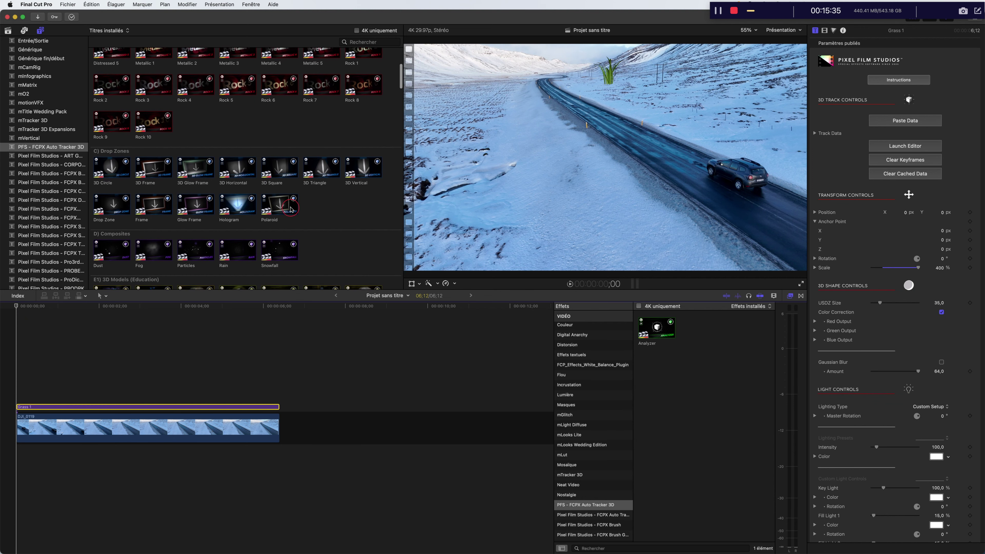
pyautogui.moveTo(197, 170); pyautogui.dragTo(86, 398)
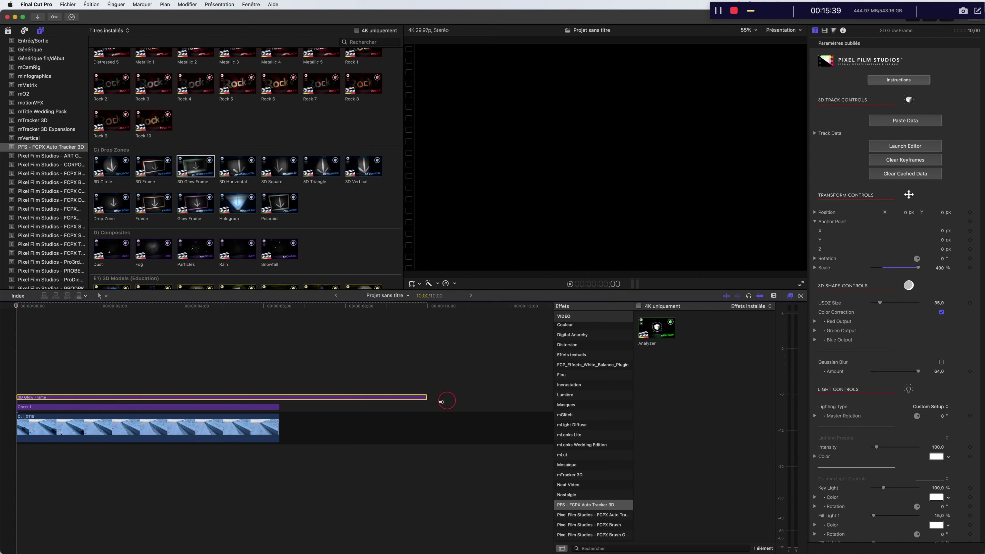
pyautogui.moveTo(427, 398); pyautogui.dragTo(278, 398)
# Paste the solve data into the 3D Glow Frame title and open its track editor
pyautogui.click(133, 398)
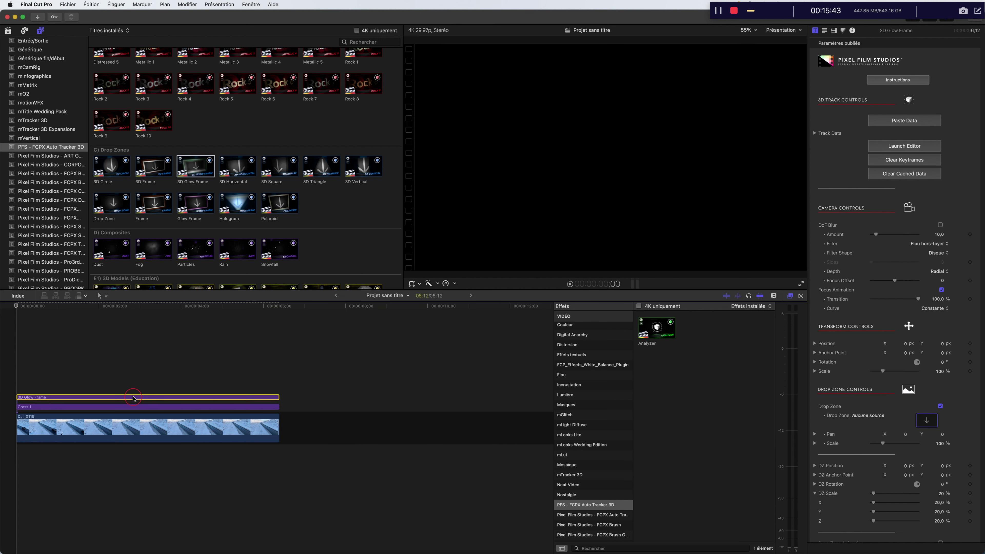
pyautogui.click(896, 121)
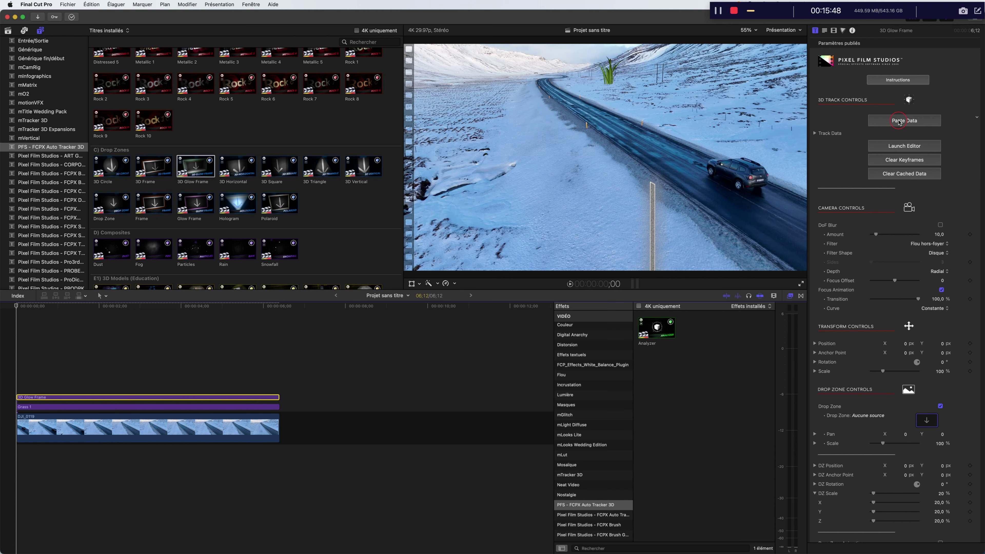
pyautogui.click(905, 148)
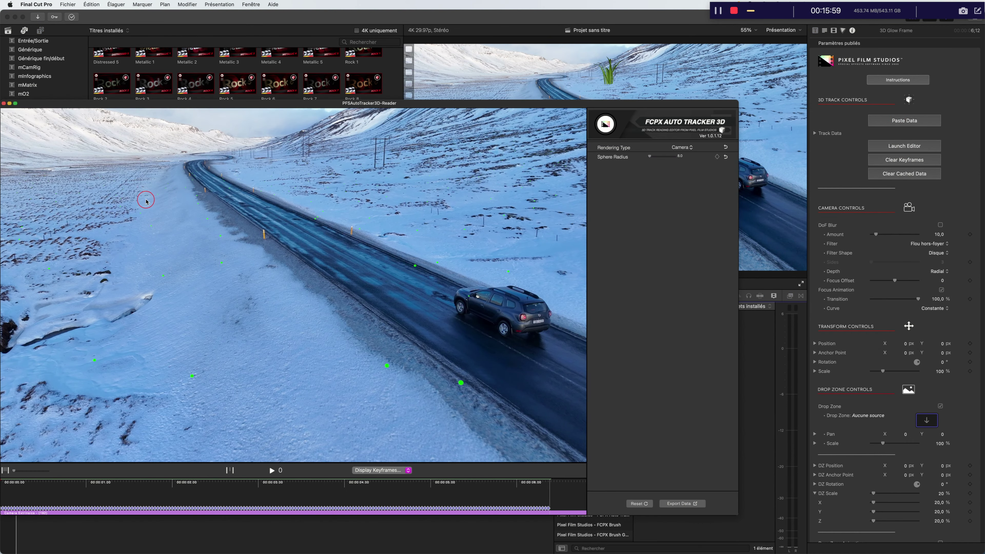
# Enlarge the track spheres, anchor the frame to a point on the snowy field across the road from the grass, and export the data
pyautogui.moveTo(651, 156); pyautogui.dragTo(658, 156)
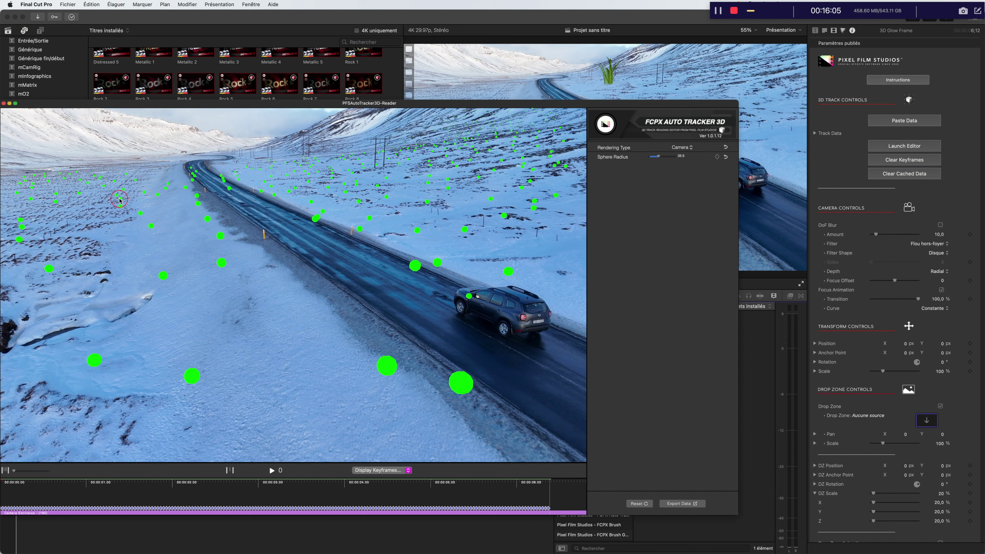
pyautogui.click(120, 199)
pyautogui.moveTo(157, 195); pyautogui.dragTo(133, 199)
pyautogui.click(681, 504)
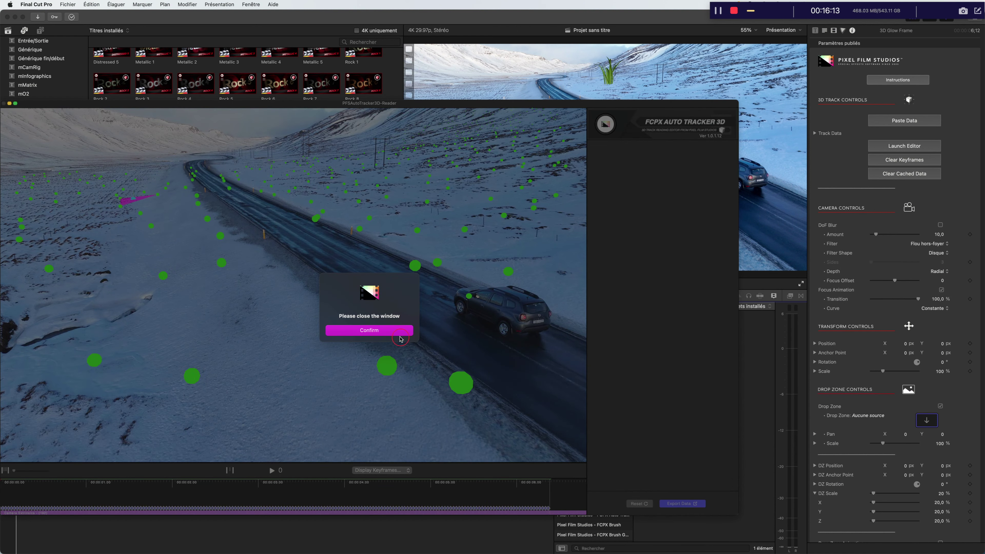
pyautogui.click(400, 333)
pyautogui.click(5, 104)
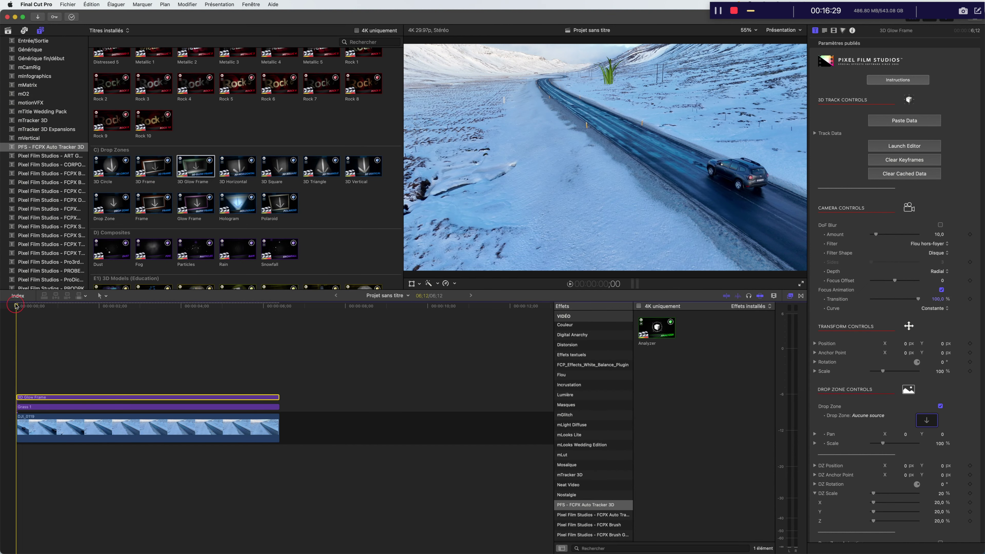
# Preview the tracked 3D Glow Frame and fill its drop zone with the DJI_0119 clip
pyautogui.press('space')
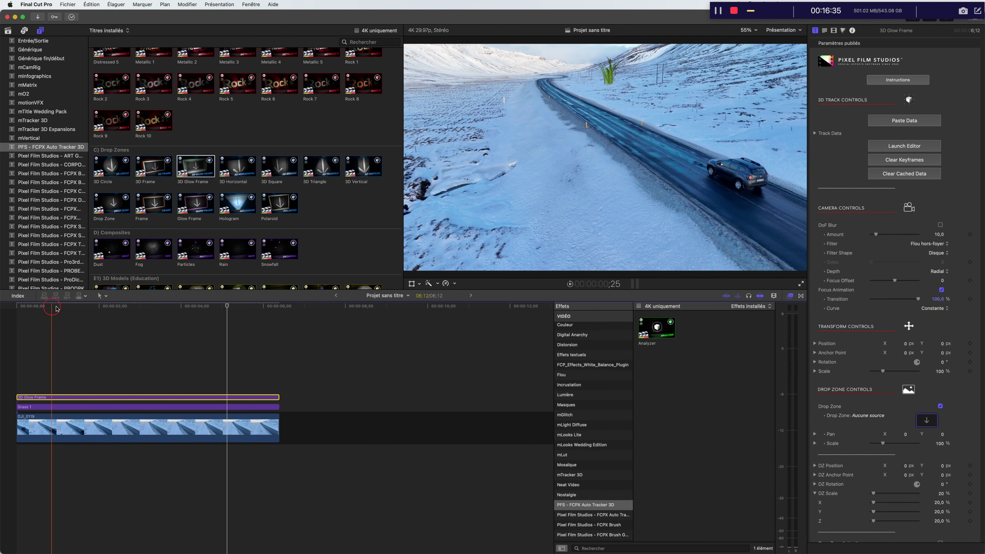
pyautogui.click(68, 306)
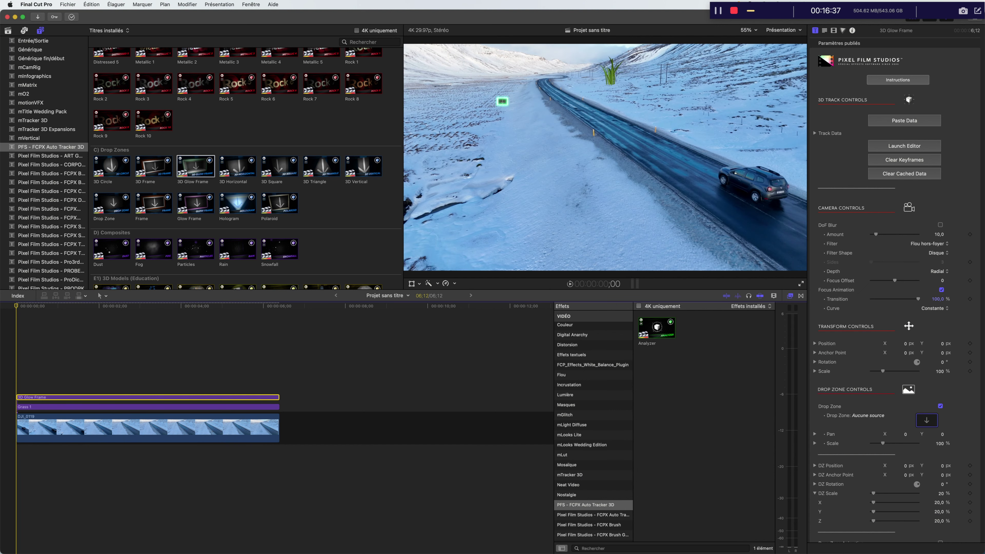
pyautogui.click(922, 422)
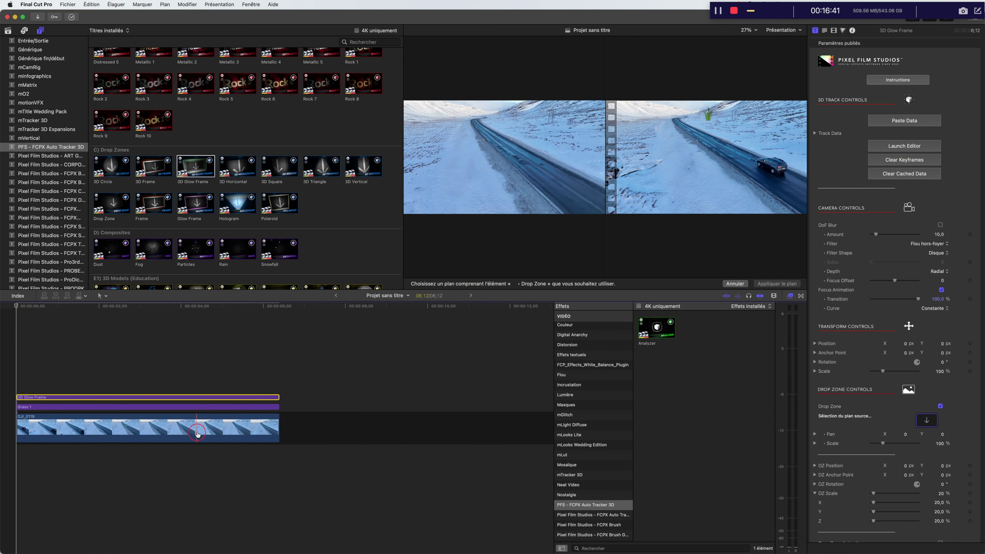
pyautogui.click(42, 430)
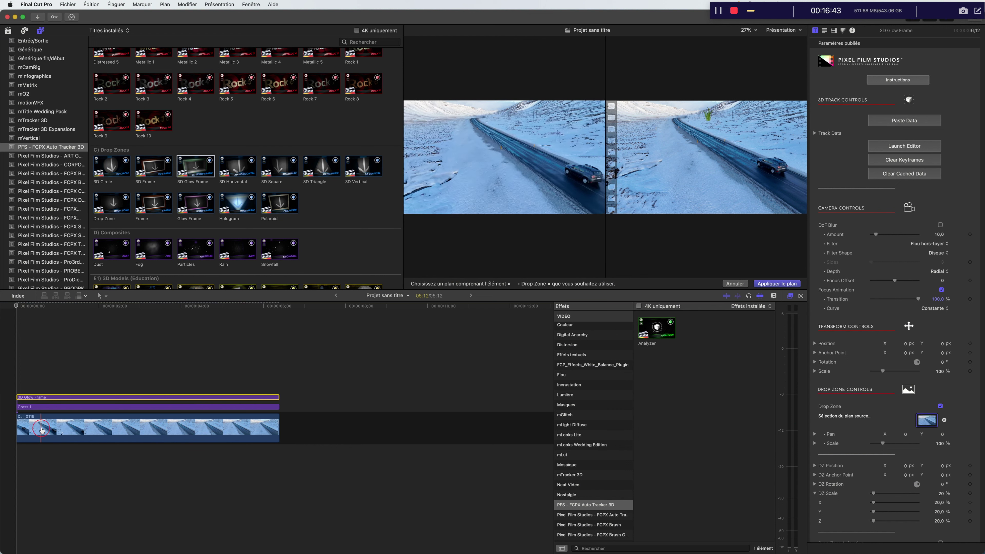
pyautogui.click(468, 378)
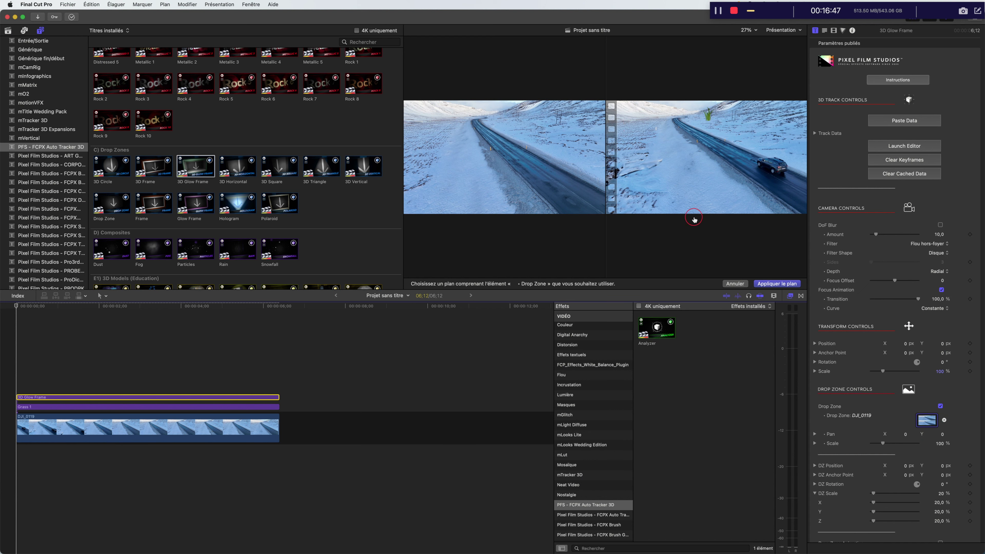
# Play the sequence from the start and examine the 3D Glow Frame's drop zone, frame, light, shadow and floor reflectivity settings
pyautogui.click(17, 309)
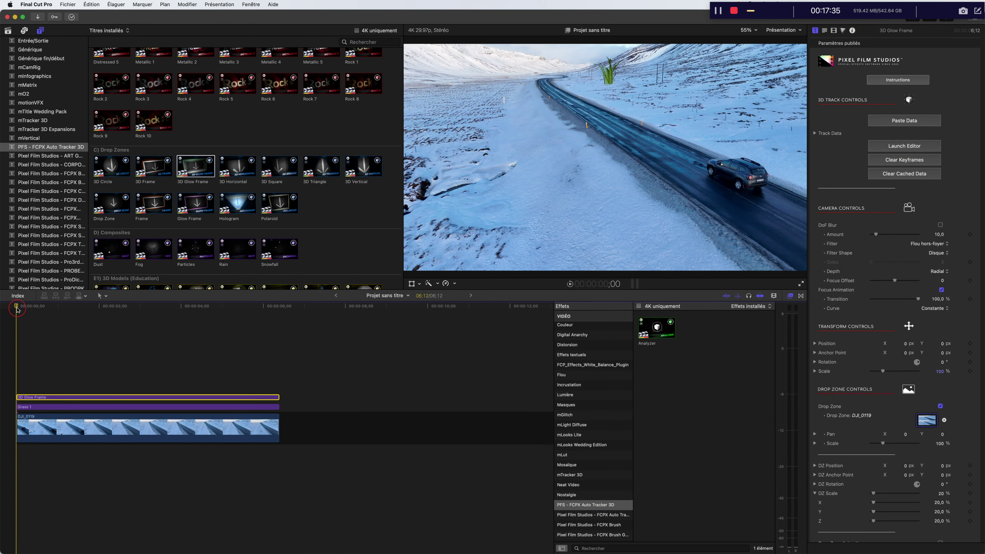
pyautogui.press('space')
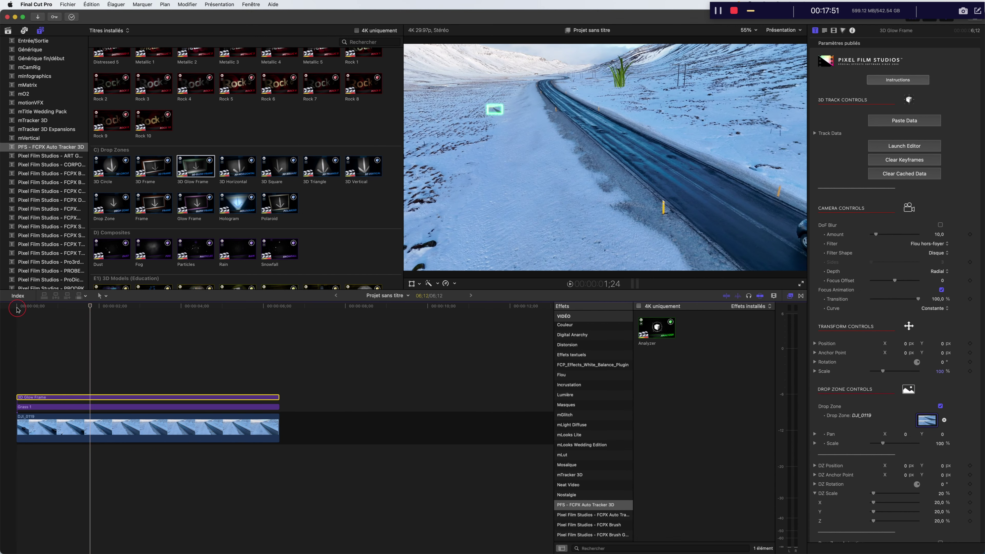
pyautogui.scroll(-10, 871, 501)
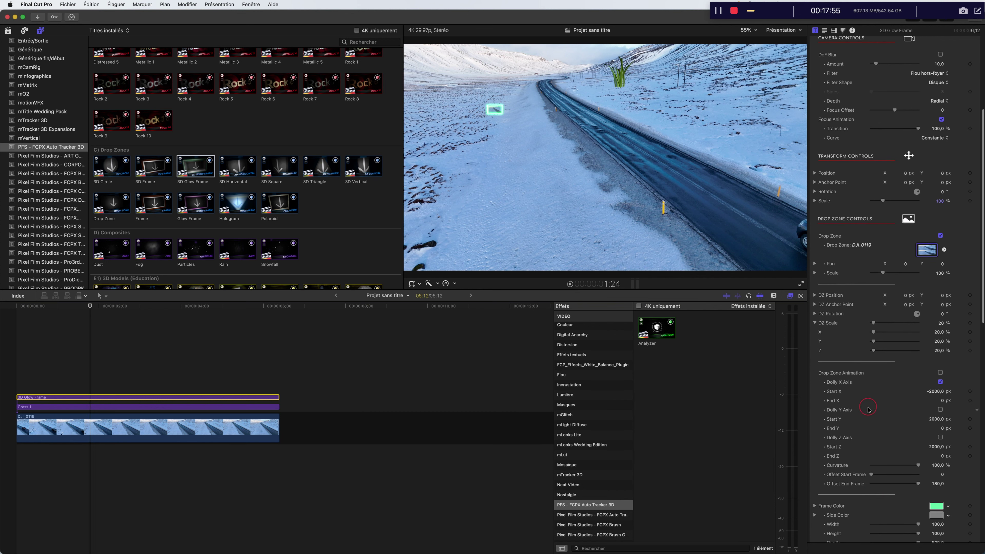
pyautogui.scroll(-6, 869, 419)
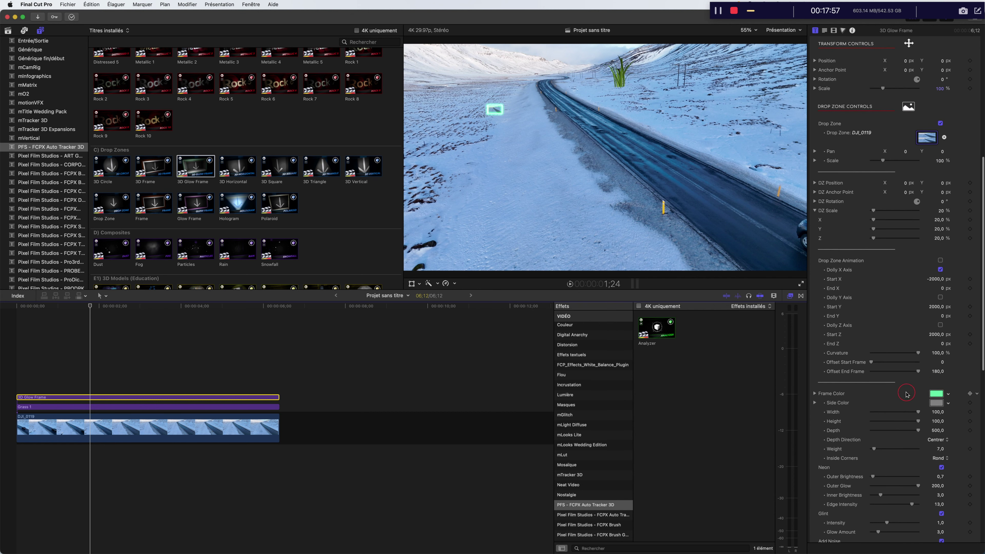
pyautogui.scroll(-5, 906, 394)
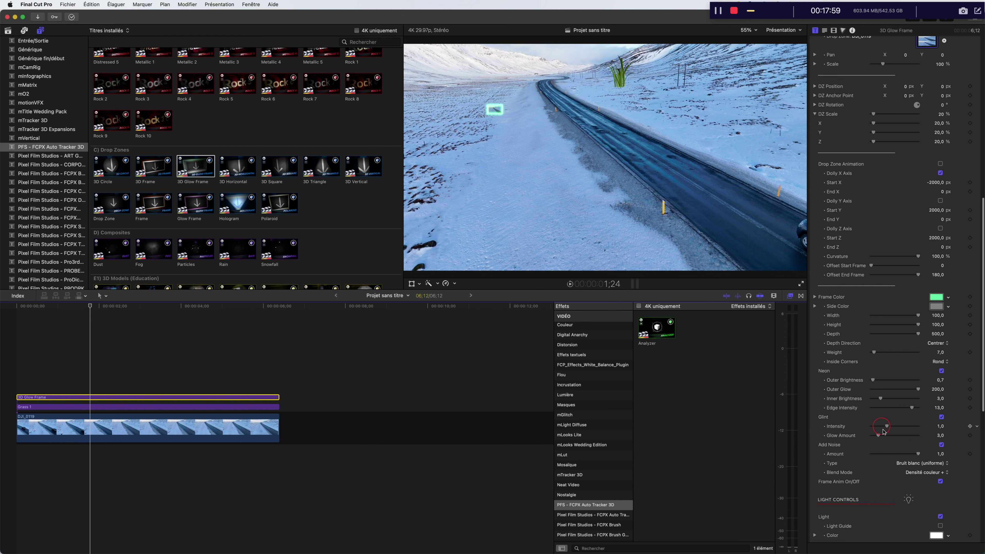
pyautogui.scroll(-10, 879, 434)
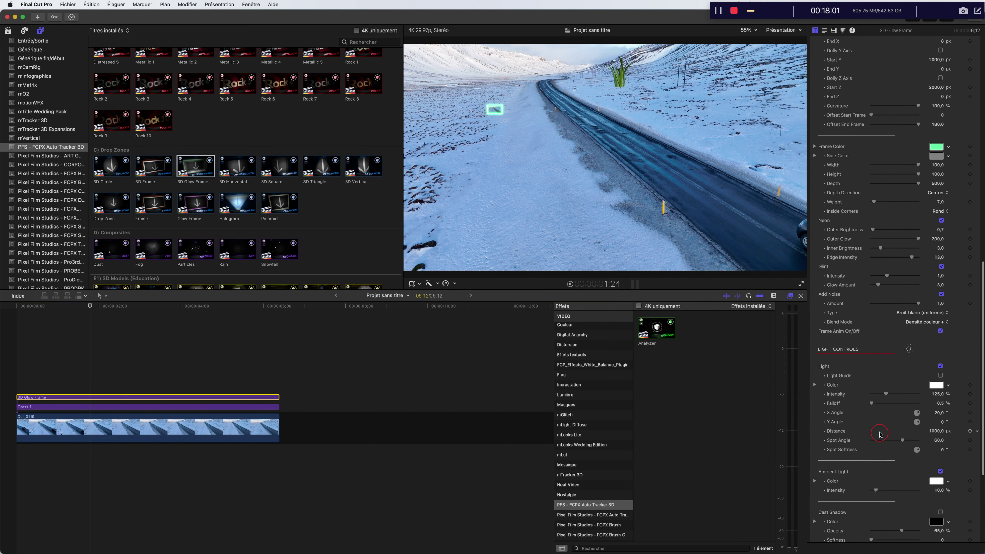
pyautogui.scroll(-6, 880, 434)
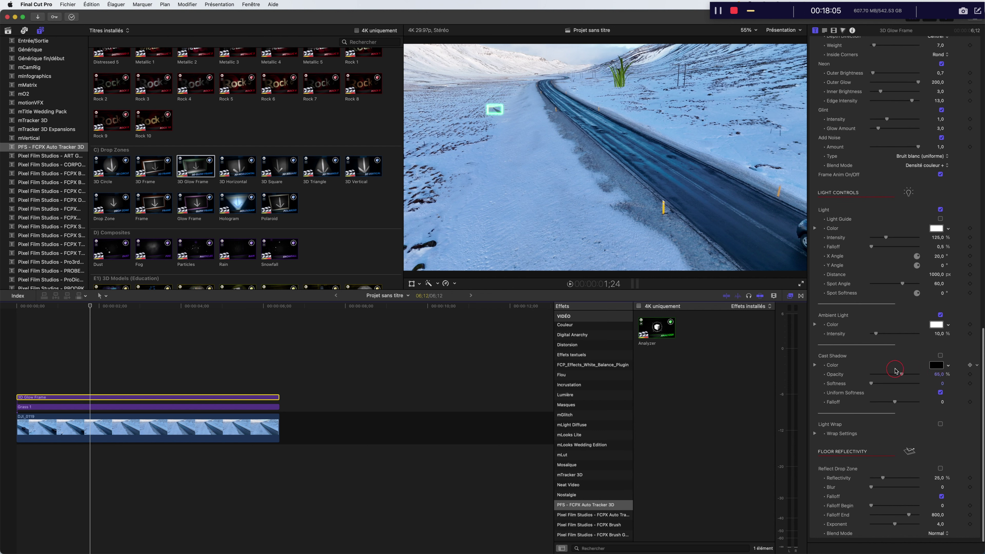
# Apply the mTracker 3D effect to the DJI_0119 clip in the timeline
pyautogui.scroll(-1, 895, 463)
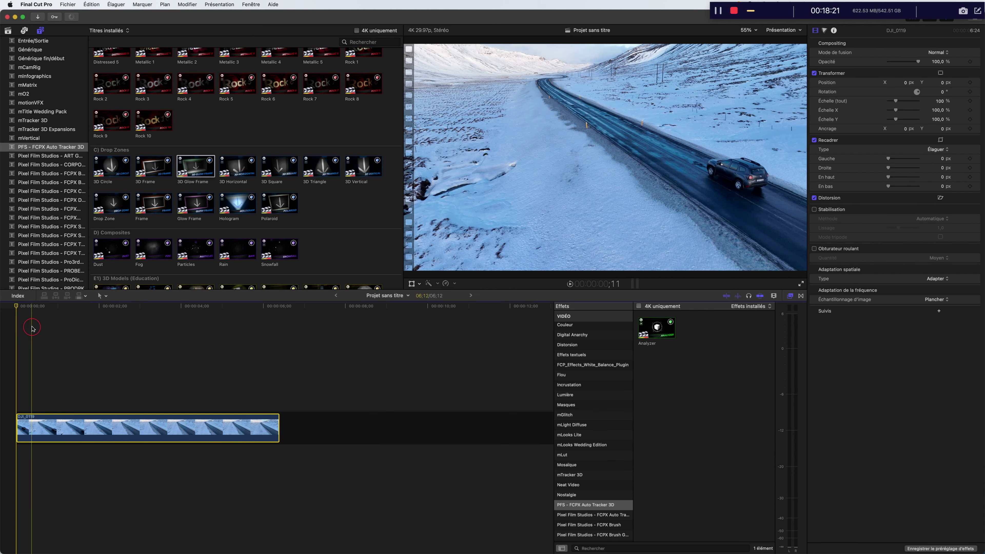
pyautogui.scroll(-5, 595, 501)
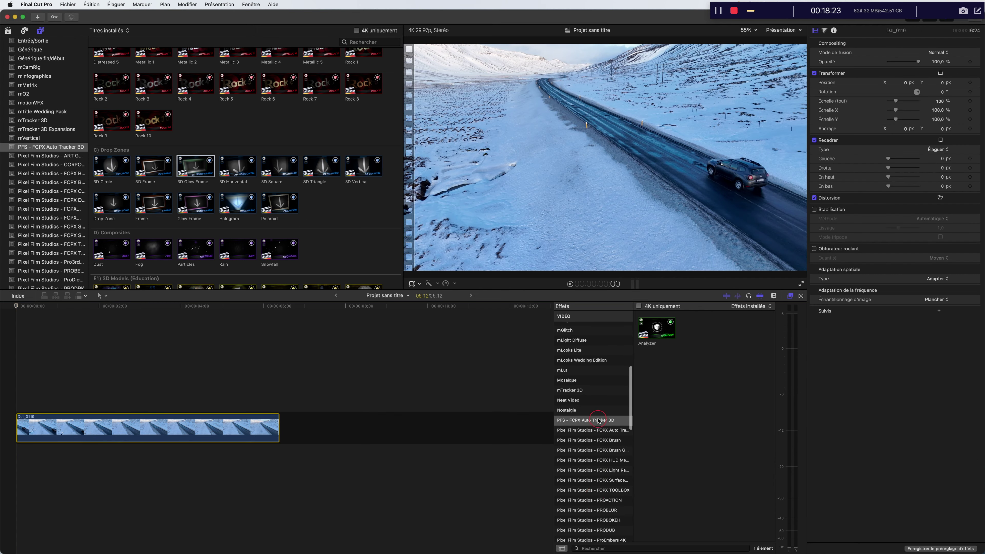
pyautogui.click(586, 391)
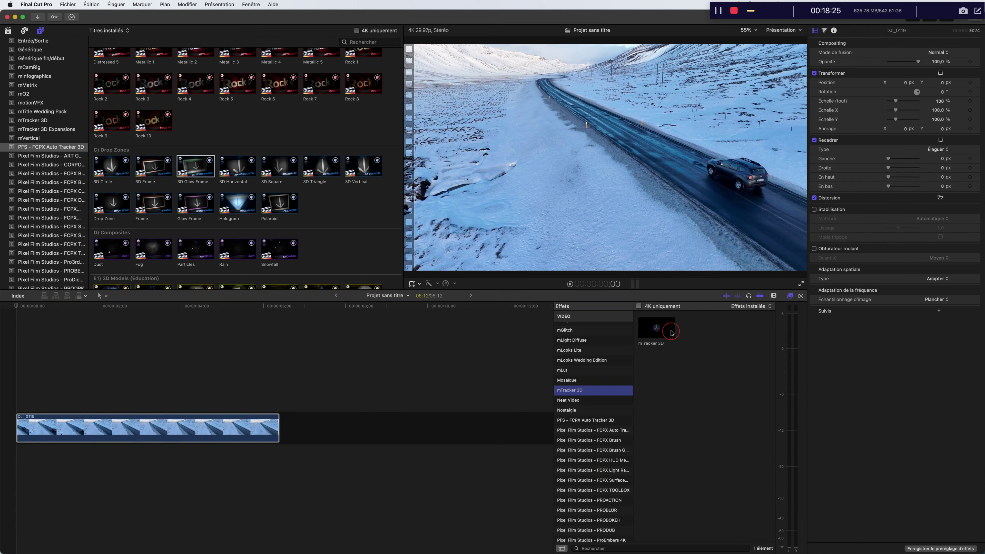
pyautogui.moveTo(659, 329); pyautogui.dragTo(198, 424)
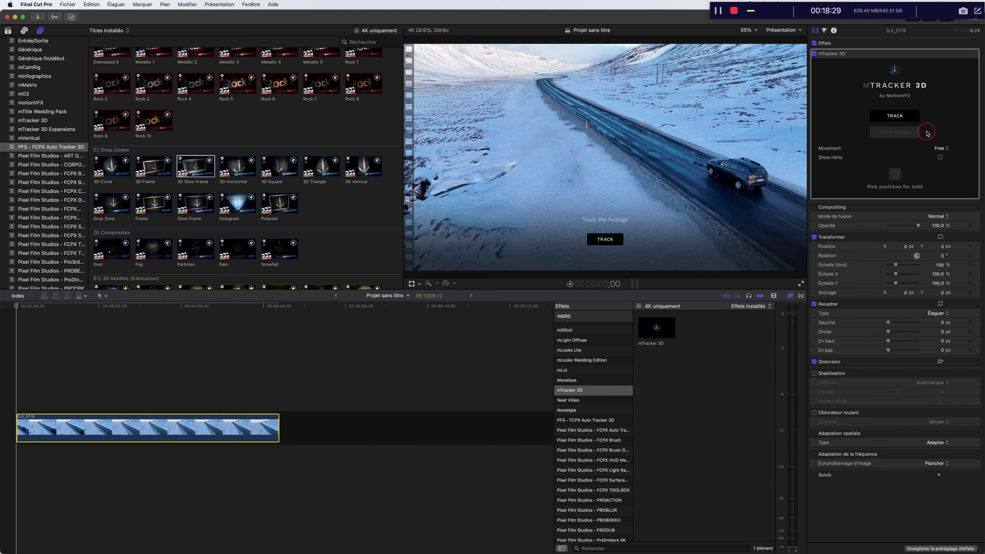
# Keep the mTracker 3D movement set to Free and start tracking the DJI_0119 footage
pyautogui.click(917, 127)
pyautogui.click(941, 149)
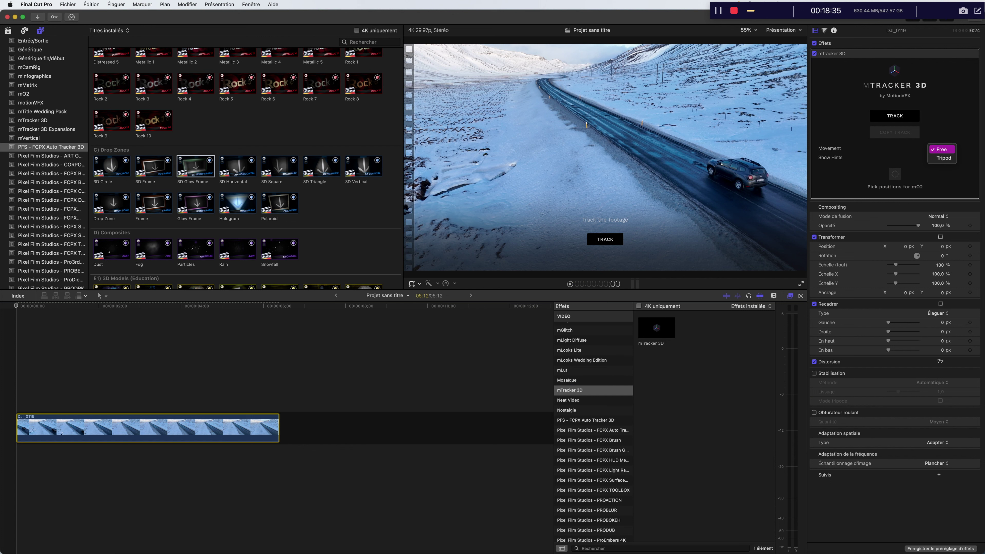
pyautogui.click(939, 150)
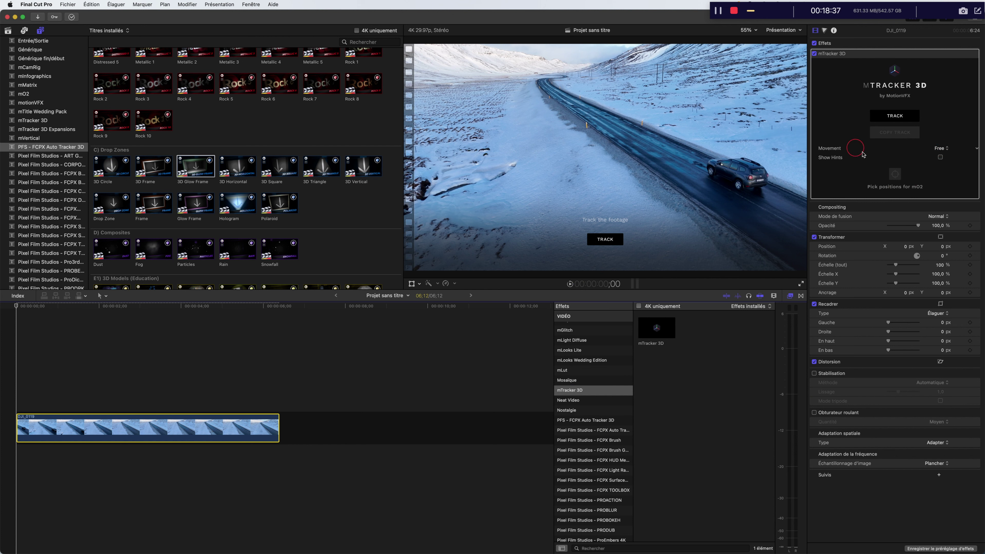
pyautogui.click(898, 119)
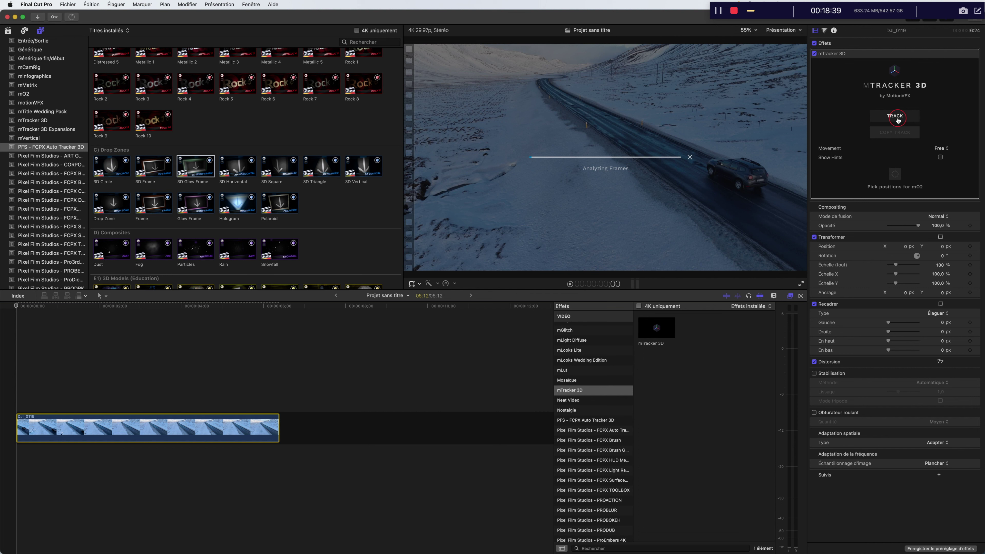
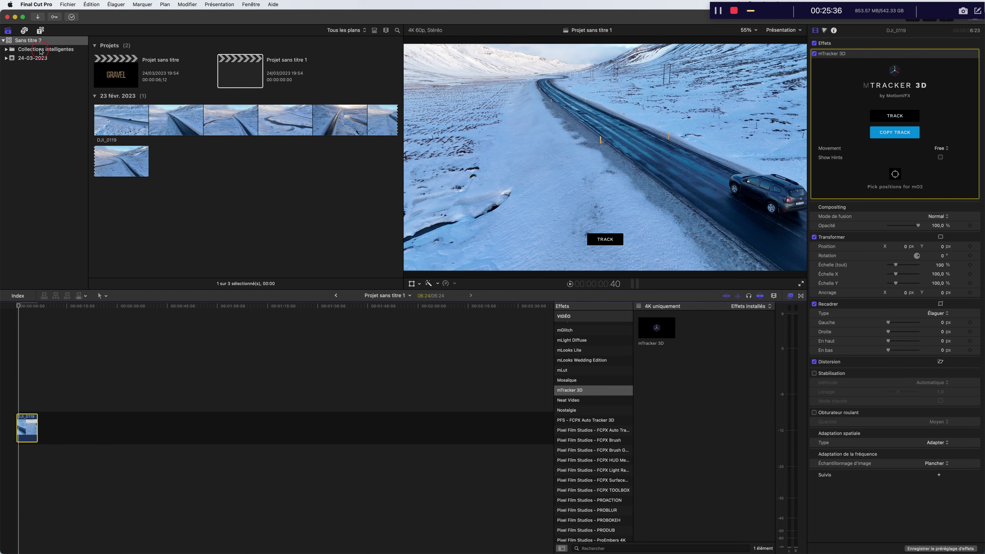
# Add the Title 39 (Gravel) template from mTracker 3D Expansions above the DJI_0119 clip at the start of the timeline
pyautogui.click(41, 30)
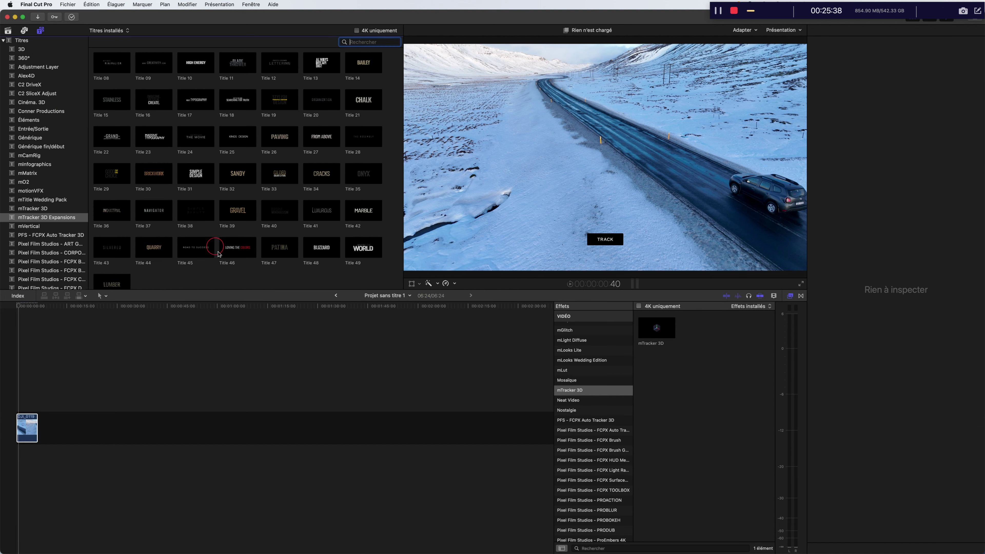
pyautogui.click(241, 210)
pyautogui.moveTo(240, 211); pyautogui.dragTo(36, 407)
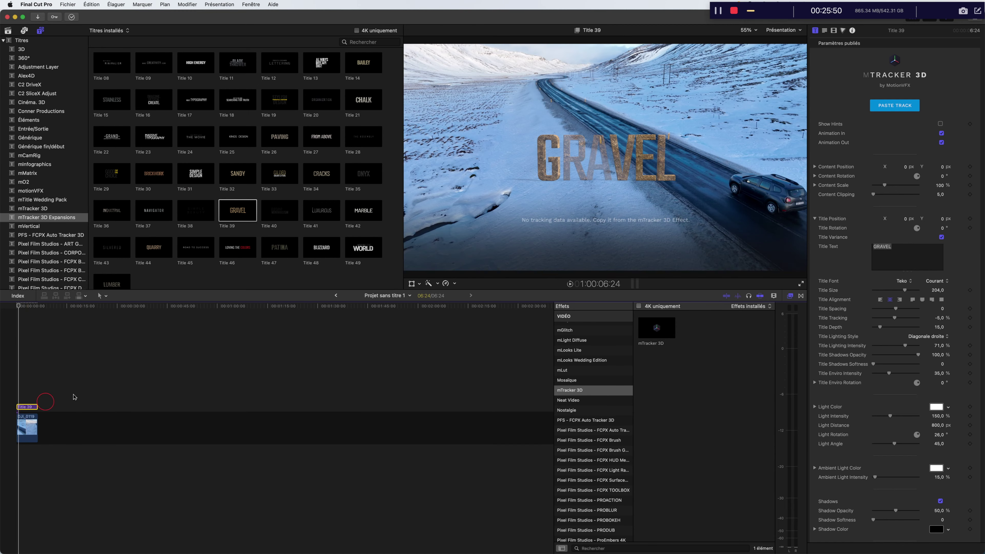
# Replace the GRAVEL title text with "Voiture"
pyautogui.moveTo(916, 252); pyautogui.dragTo(863, 246)
pyautogui.write('Voiture')
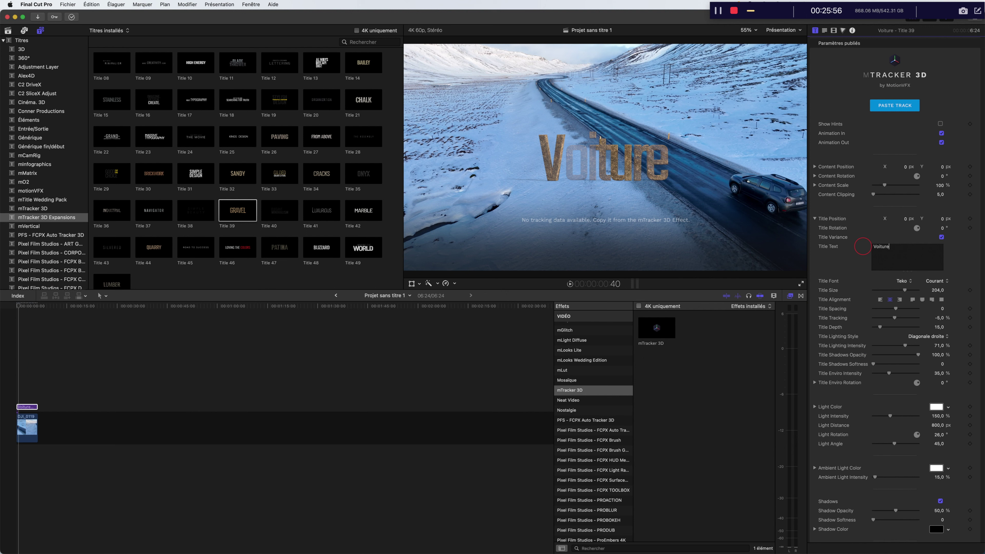
pyautogui.click(111, 369)
pyautogui.click(29, 407)
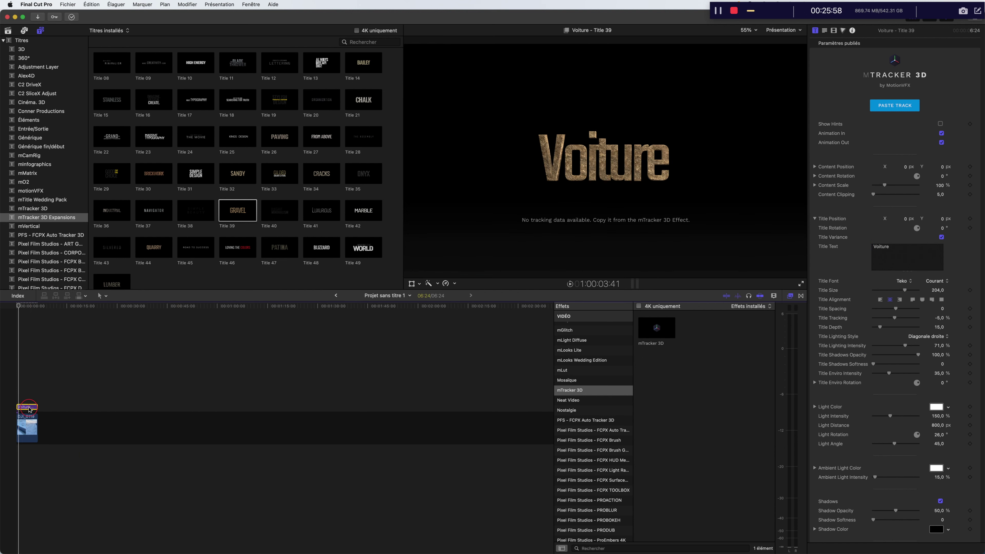
pyautogui.click(519, 199)
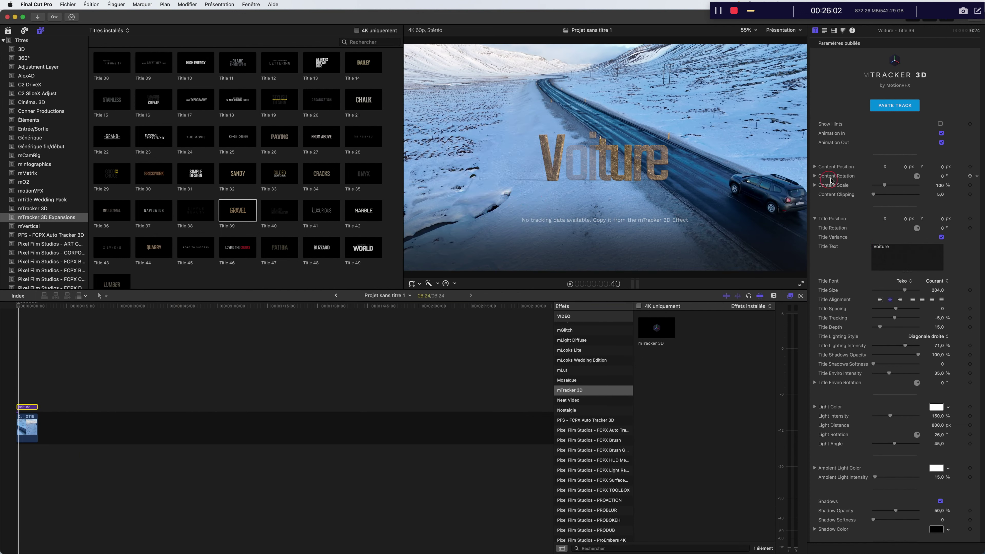
# Copy the track data from the DJI_0119 clip and paste it into the Voiture title
pyautogui.click(28, 427)
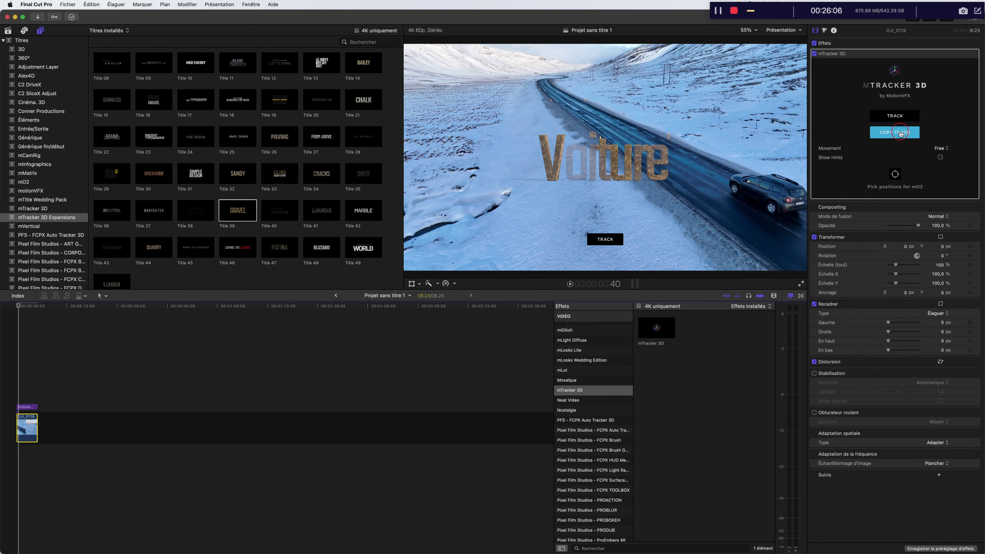
pyautogui.click(900, 133)
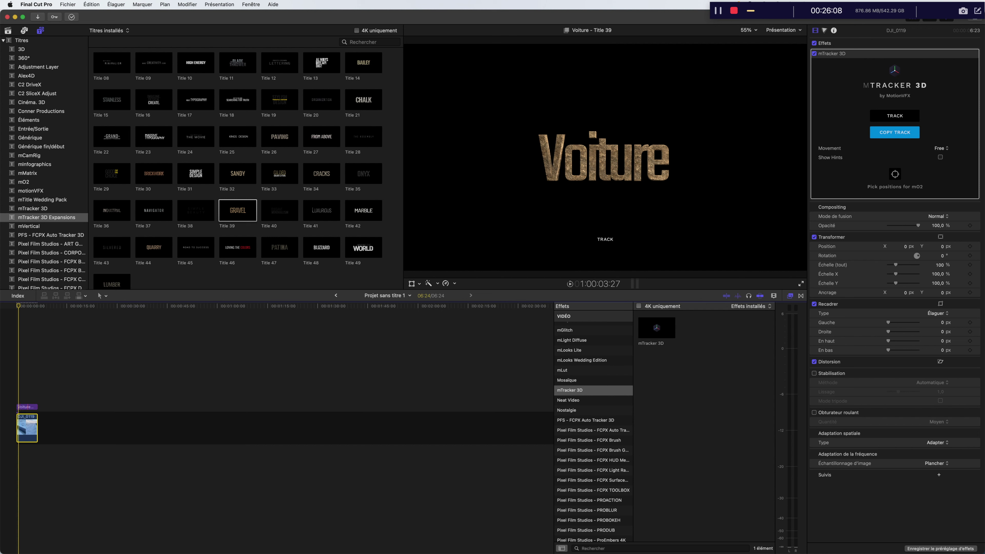
pyautogui.click(26, 407)
pyautogui.click(900, 105)
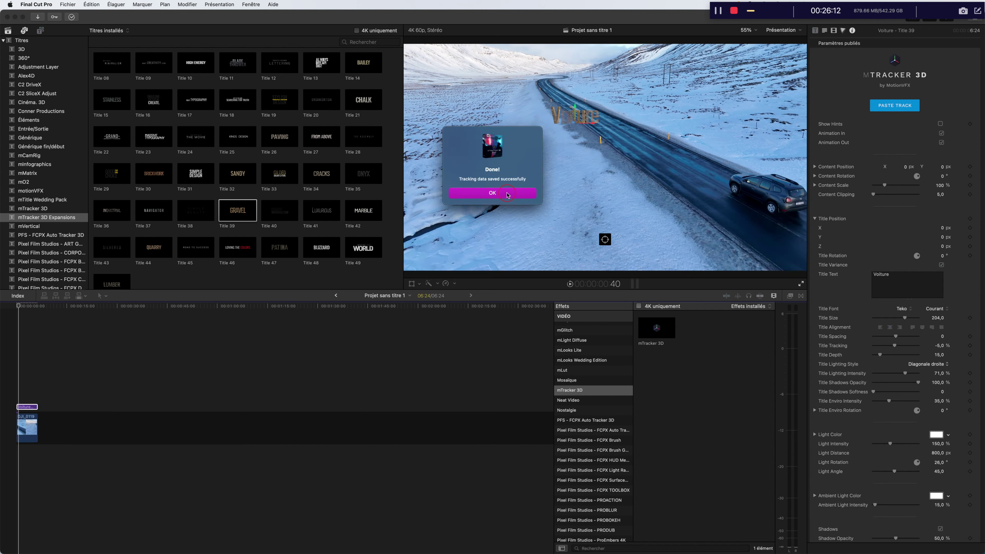
pyautogui.click(507, 194)
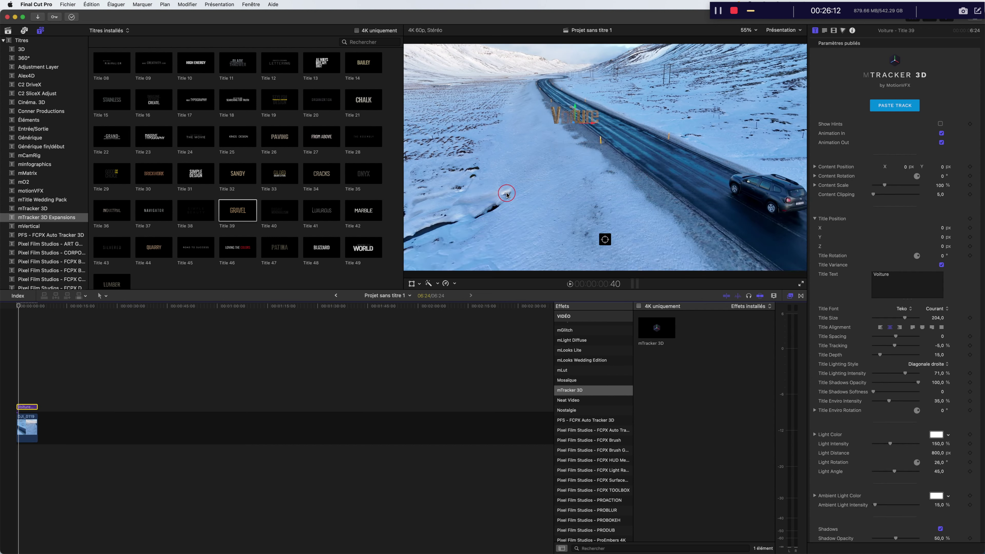
# Anchor the Voiture title to a tracked point near the far end of the road, checking it at another frame
pyautogui.click(605, 240)
pyautogui.press('Home')
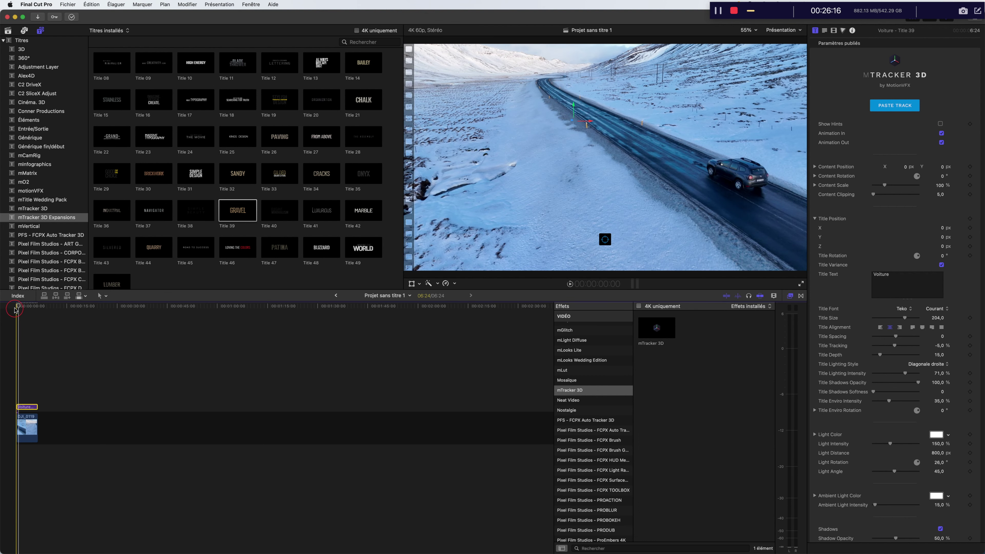
pyautogui.moveTo(16, 307); pyautogui.dragTo(32, 307)
pyautogui.moveTo(545, 110); pyautogui.dragTo(568, 111)
pyautogui.click(927, 296)
pyautogui.click(892, 192)
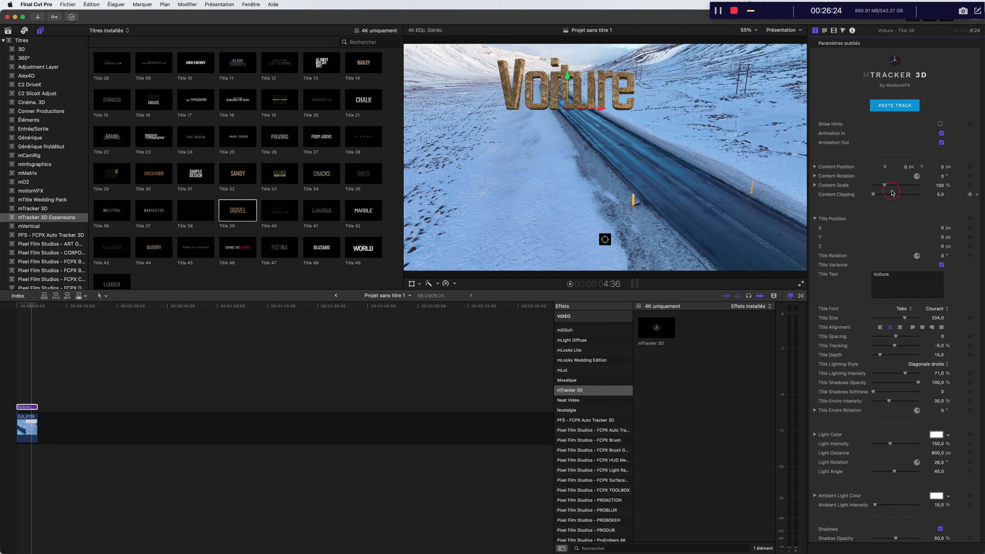
# Set the Voiture title's content rotation to X 16.1°, Y 5.8° and Z 0.8°
pyautogui.click(813, 176)
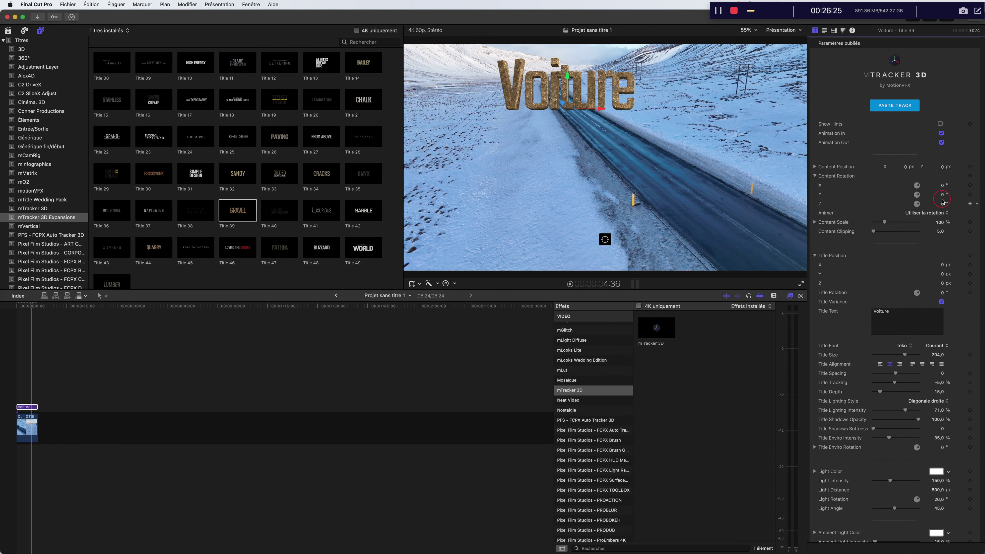
pyautogui.moveTo(942, 194); pyautogui.dragTo(942, 204)
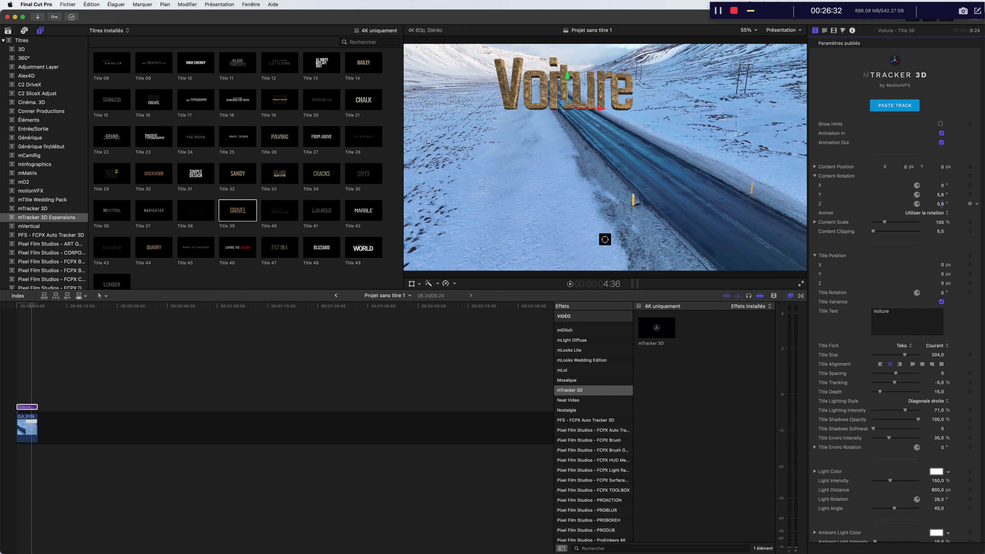
pyautogui.moveTo(942, 186); pyautogui.dragTo(942, 186)
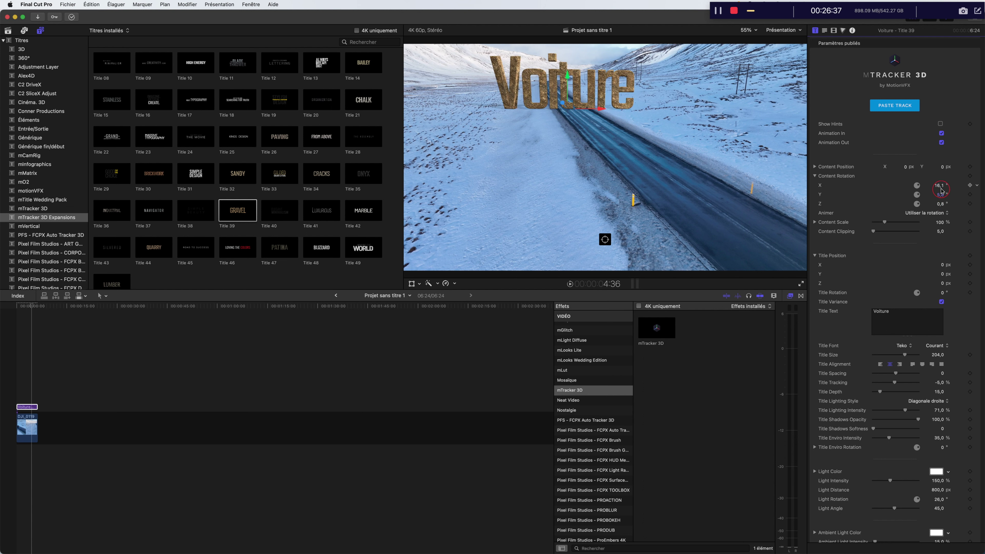
# Turn off the Voiture title's in and out animations and reduce its content scale to 56%
pyautogui.press('space')
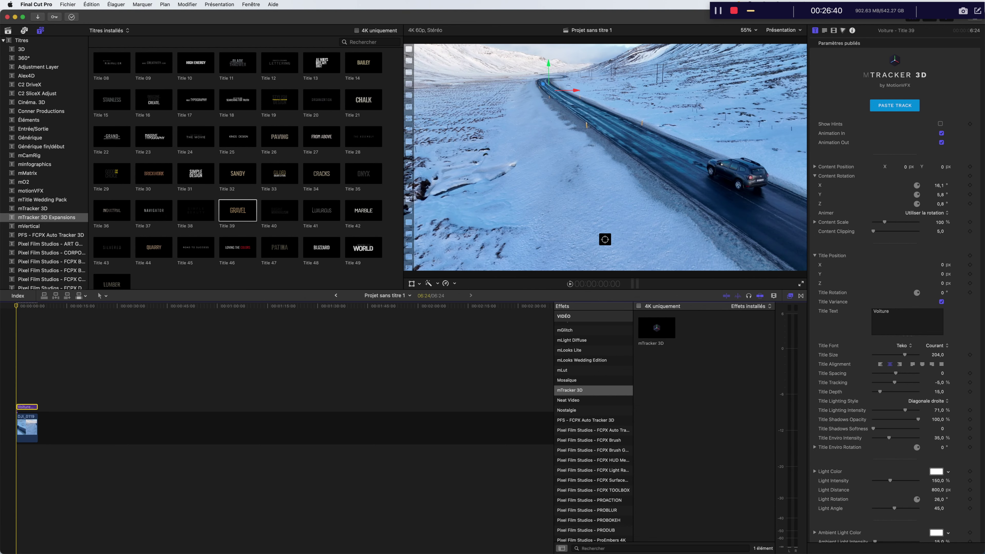
pyautogui.press('space')
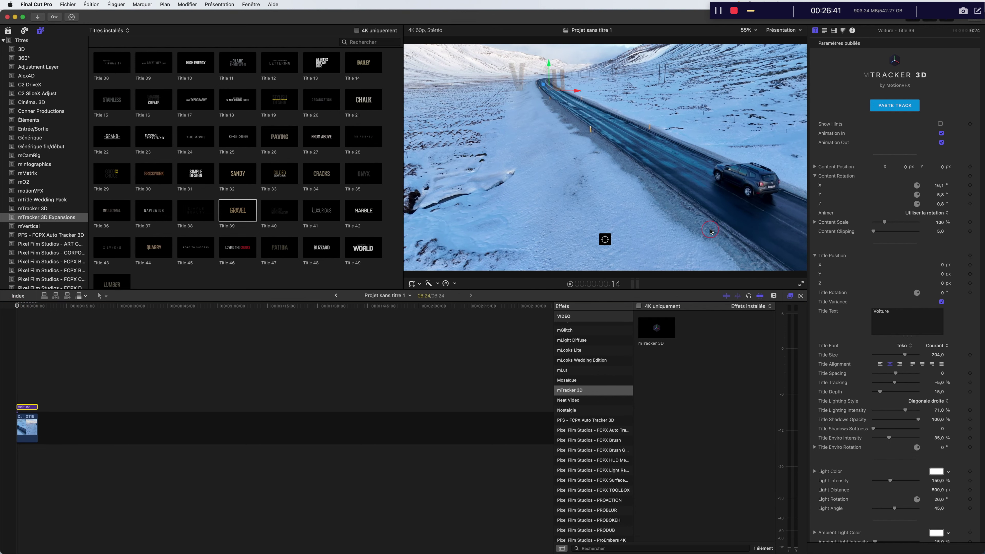
pyautogui.click(942, 133)
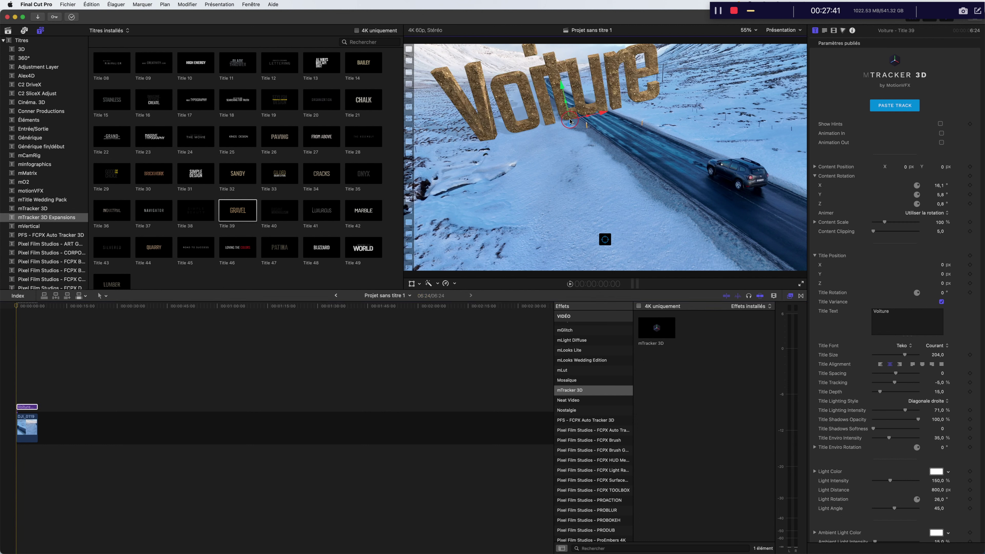
pyautogui.click(881, 223)
pyautogui.moveTo(885, 222); pyautogui.dragTo(881, 222)
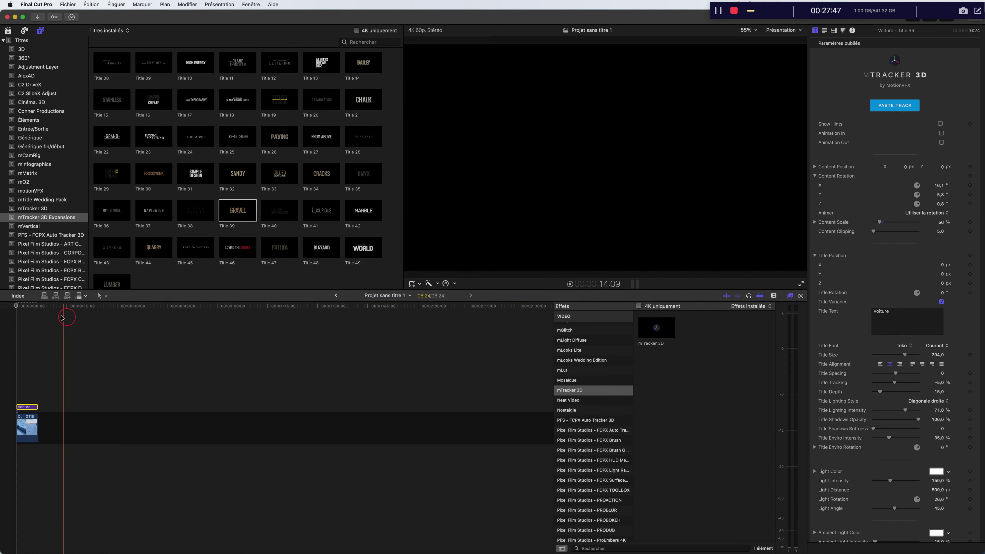
# Play the sequence from the start to check how the Voiture title follows the footage
pyautogui.click(16, 311)
pyautogui.press('space')
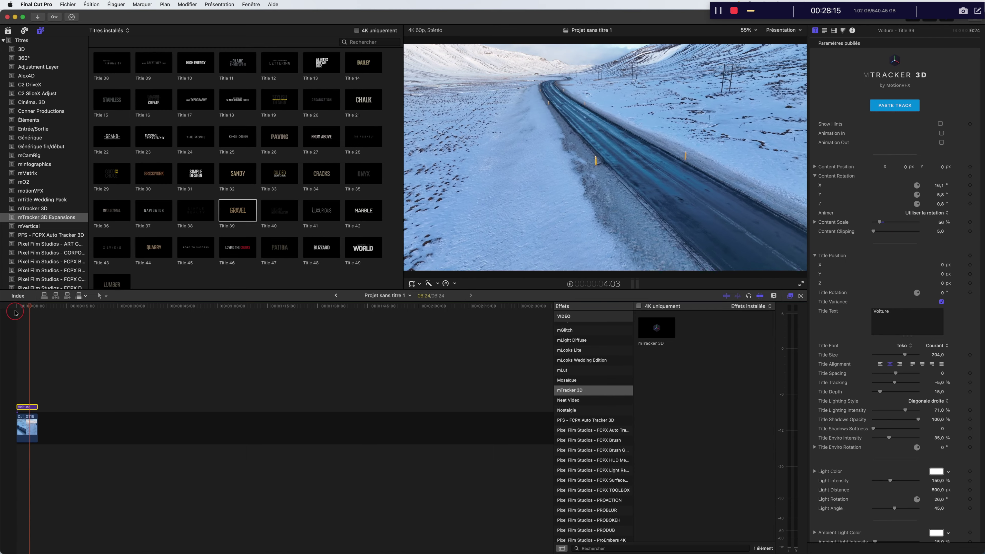
pyautogui.press('space')
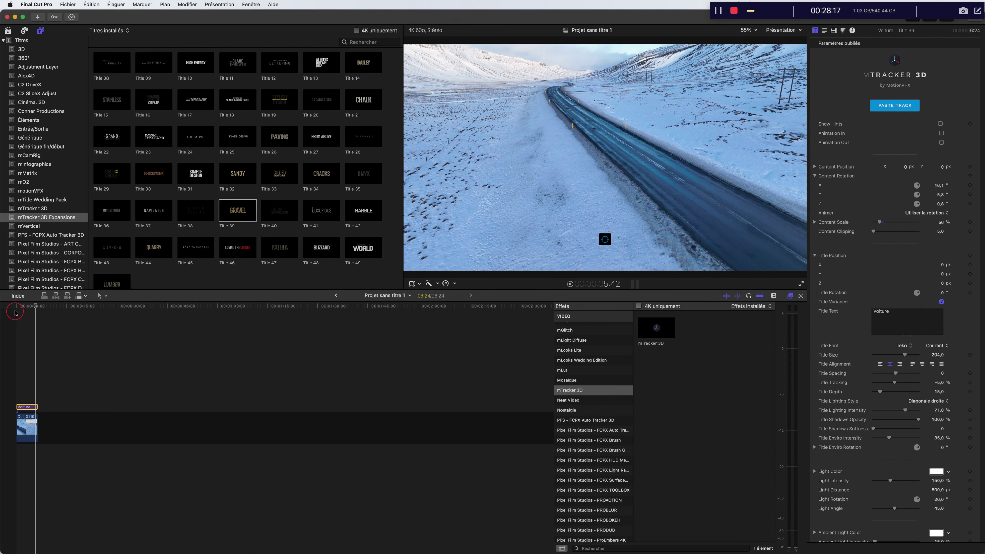
pyautogui.moveTo(35, 307); pyautogui.dragTo(16, 307)
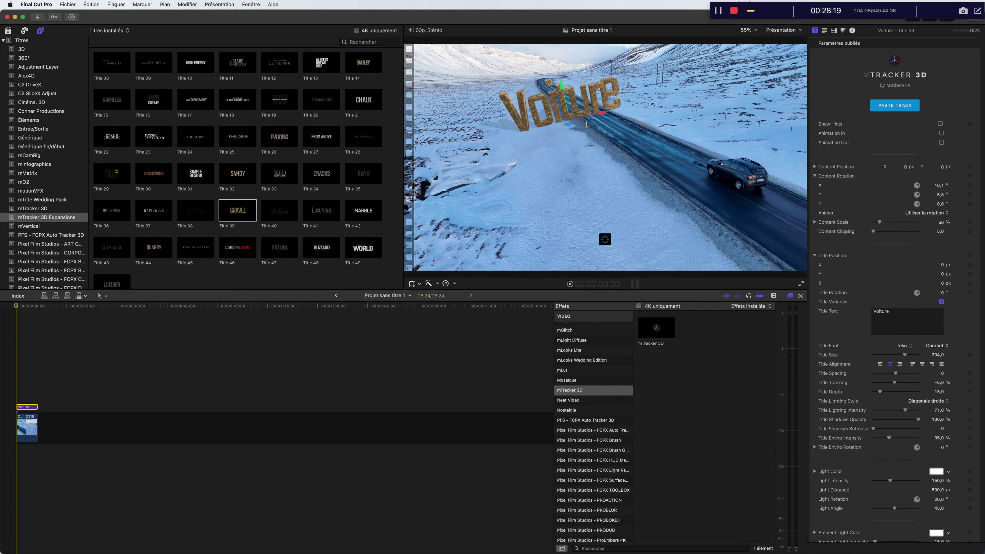
# Re-anchor the Voiture title at 2:11 to a point on the snowy hillside on the far side of the road
pyautogui.press('space')
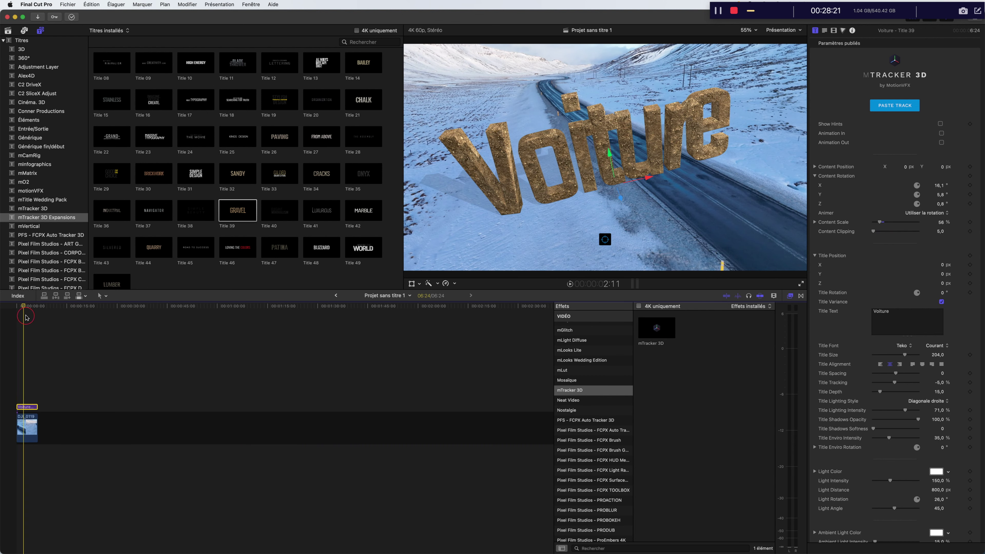
pyautogui.click(699, 183)
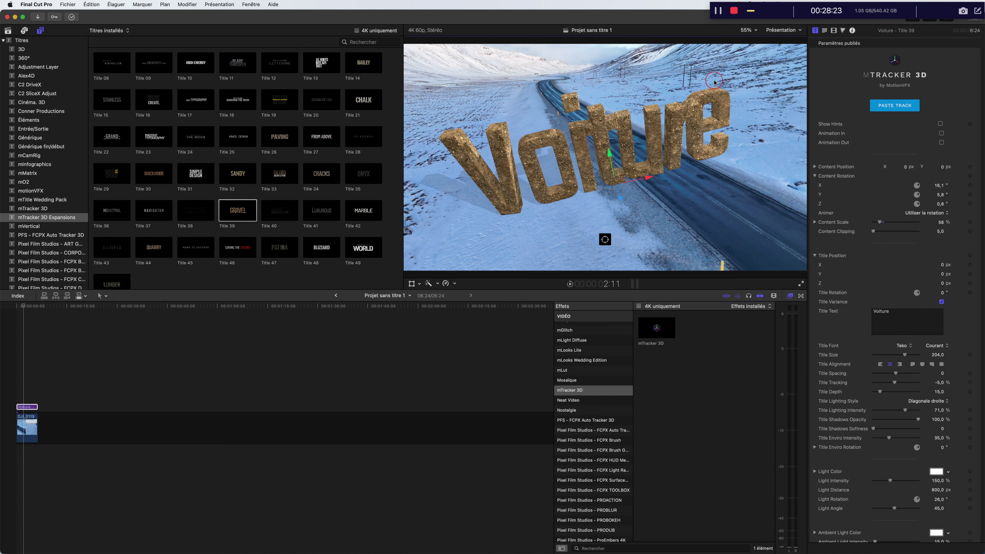
pyautogui.click(605, 239)
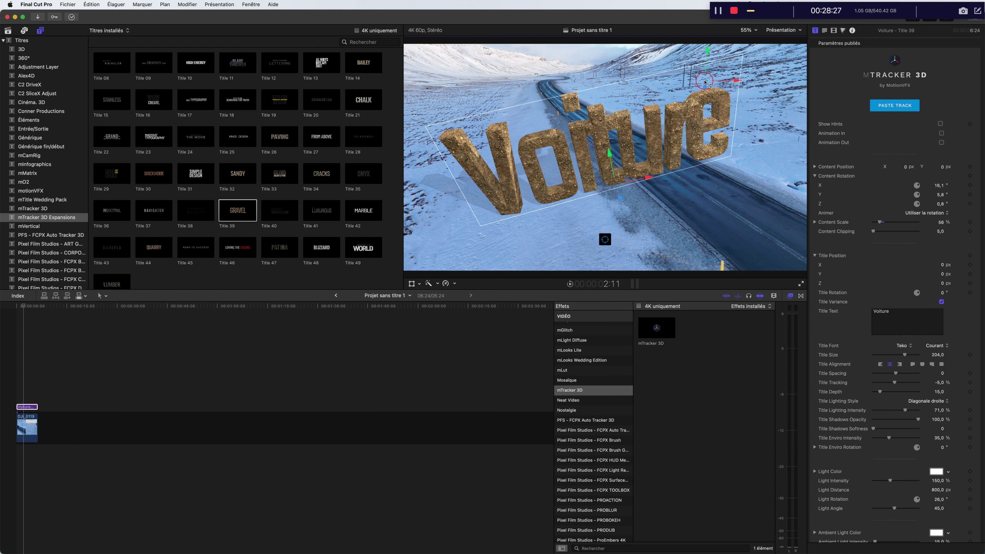
pyautogui.click(705, 82)
pyautogui.click(645, 64)
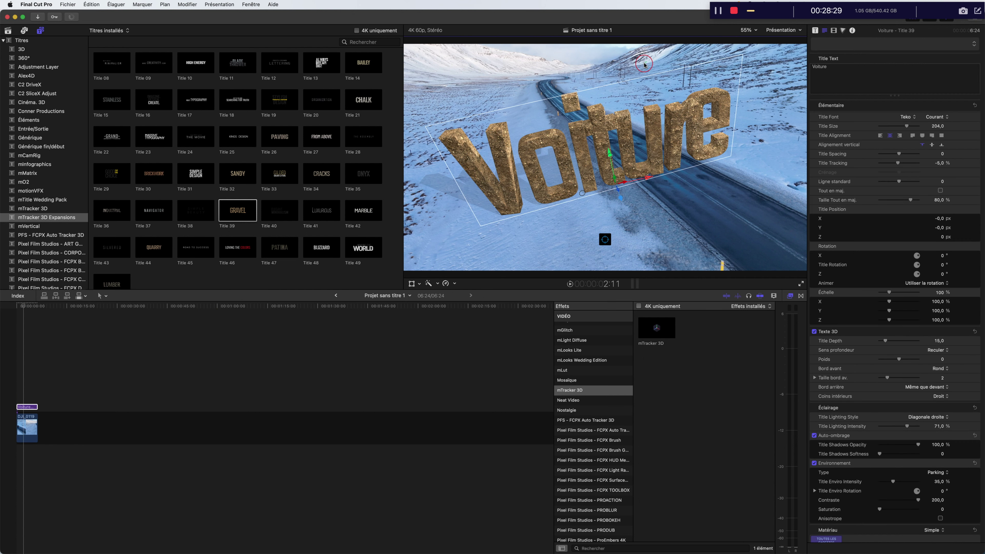
pyautogui.click(653, 73)
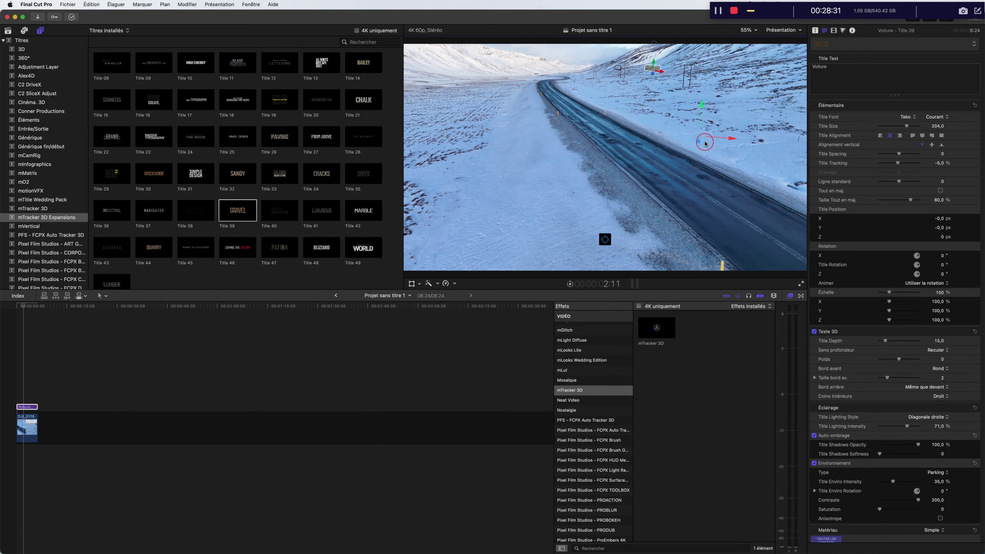
pyautogui.moveTo(704, 144); pyautogui.dragTo(716, 92)
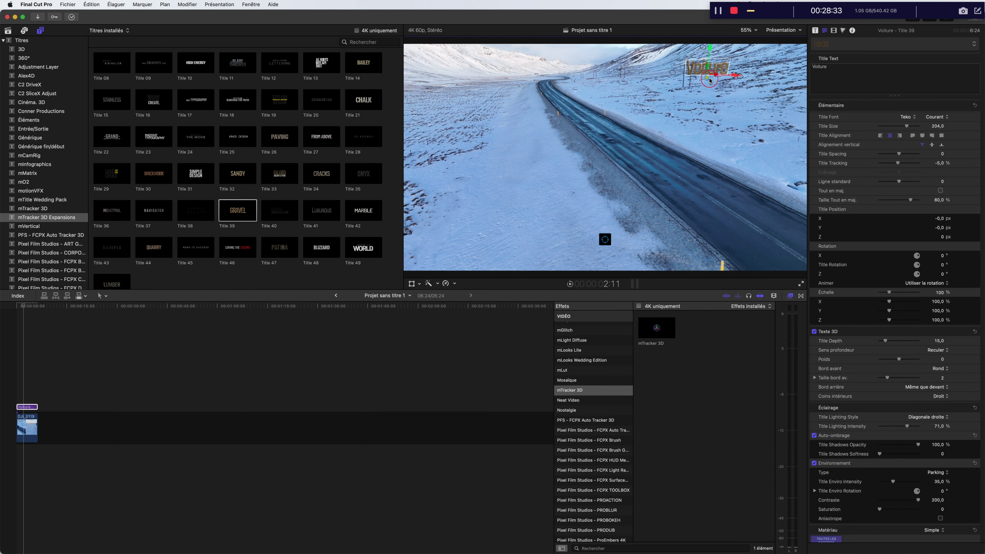
# Play the sequence from the beginning to check the tracking of the re-anchored Voiture title
pyautogui.click(14, 307)
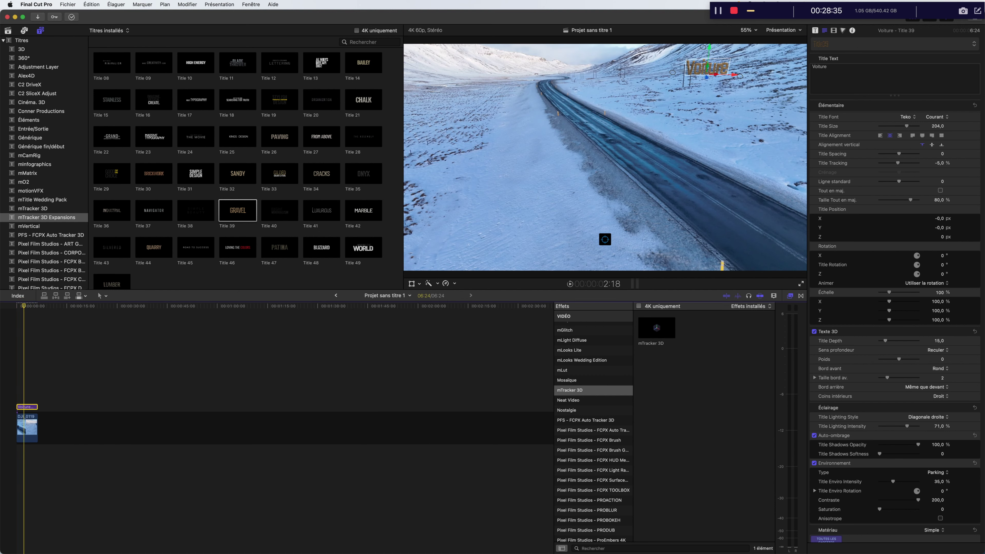
pyautogui.press('space')
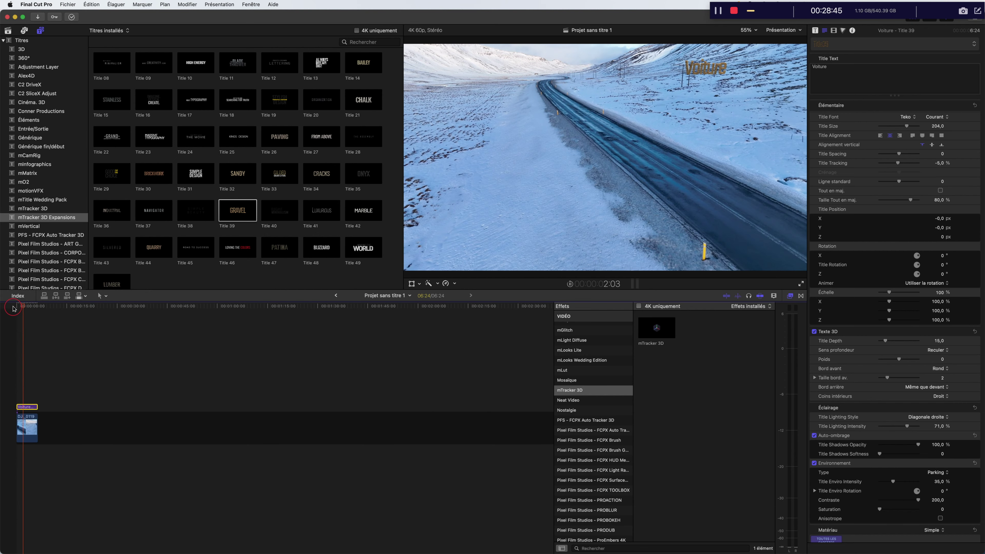
# Select the Voiture title and review its published mTracker 3D parameters, from content position through lighting, shadows and reflection to hue and saturation
pyautogui.doubleClick(28, 406)
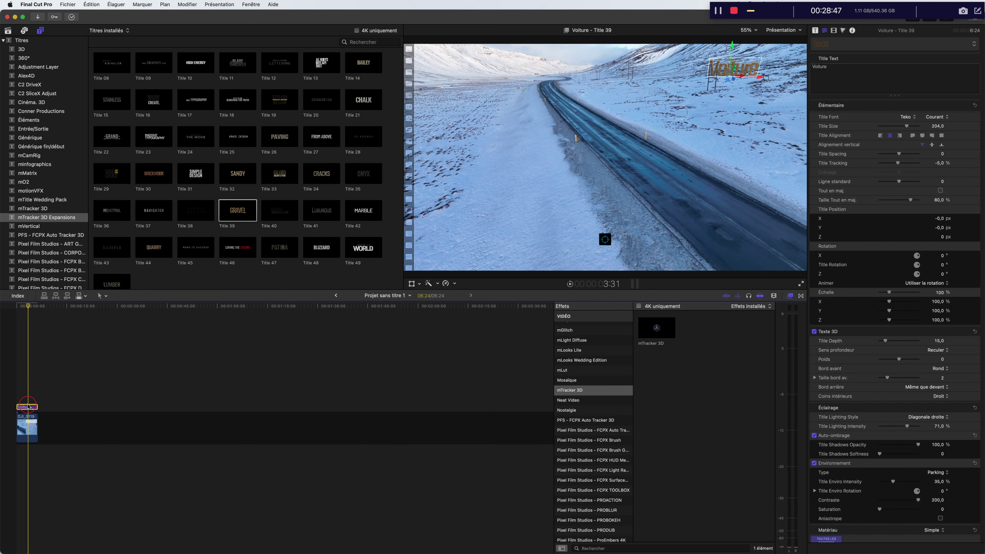
pyautogui.click(788, 31)
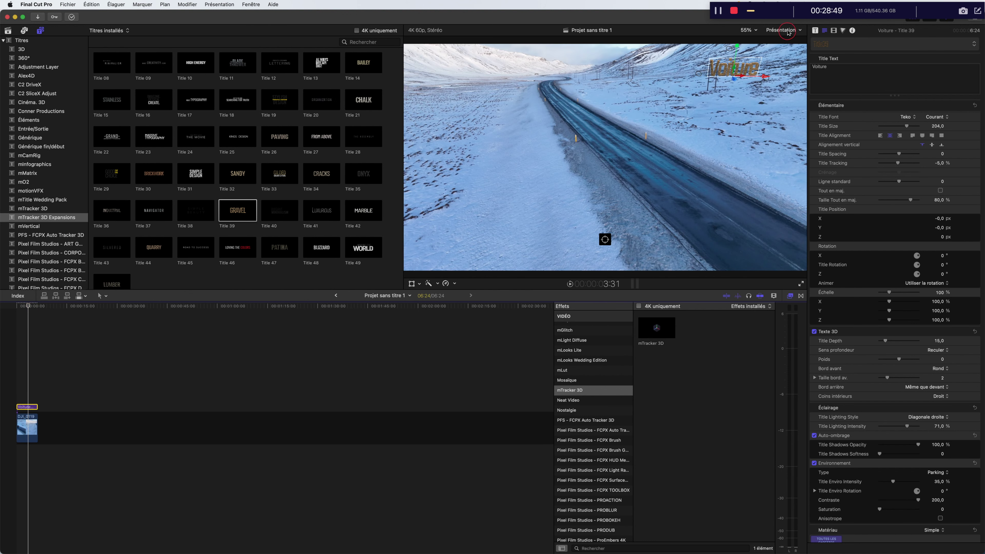
pyautogui.click(816, 30)
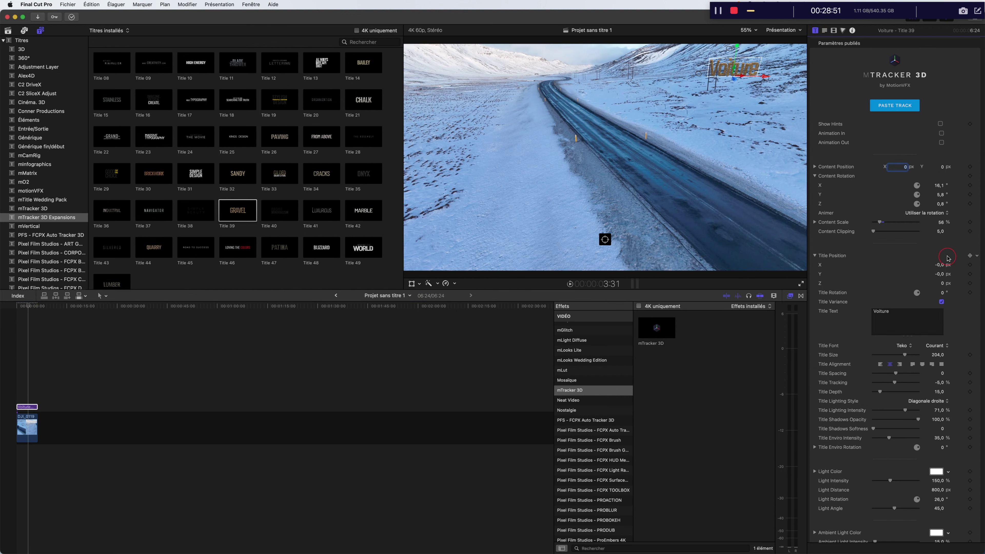
pyautogui.scroll(-10, 947, 258)
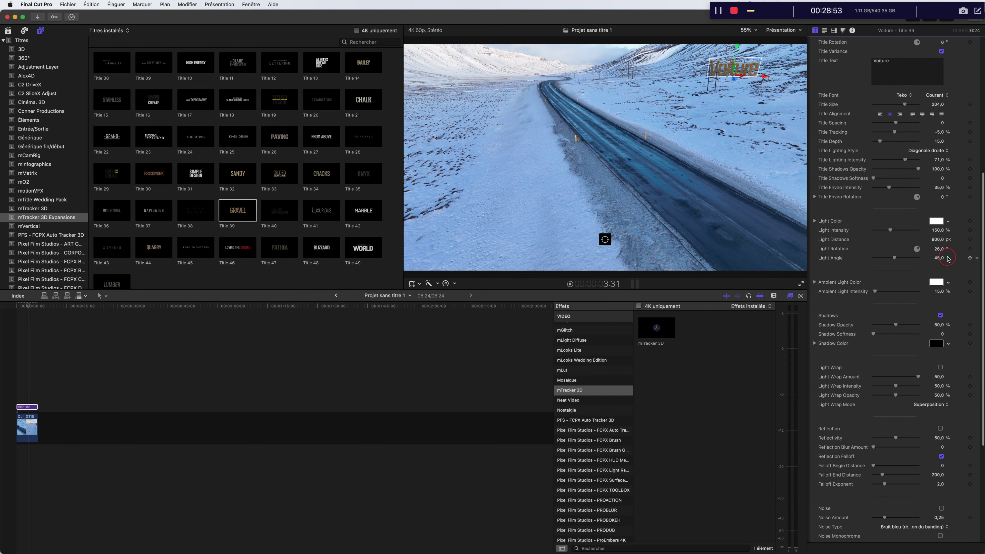
pyautogui.scroll(-2, 868, 329)
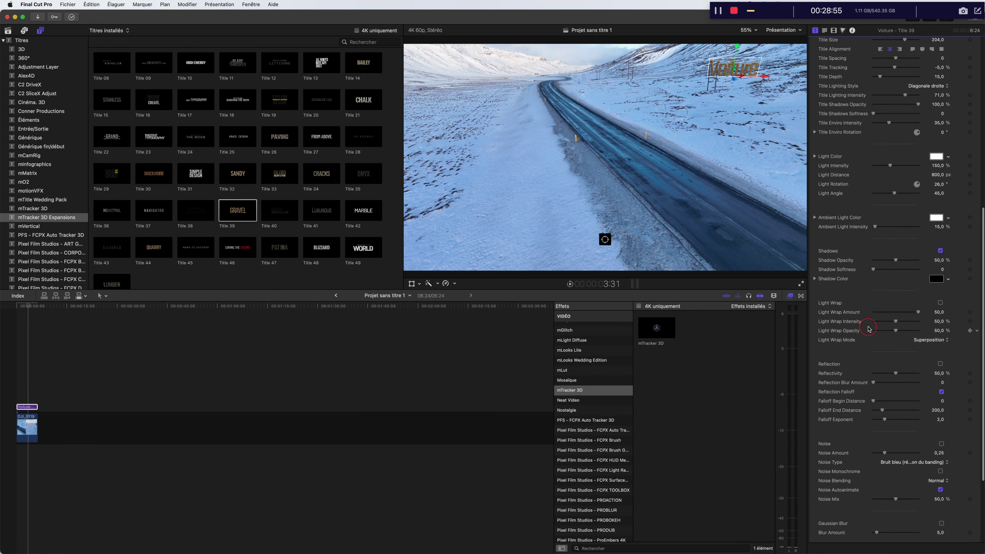
pyautogui.scroll(-3, 870, 329)
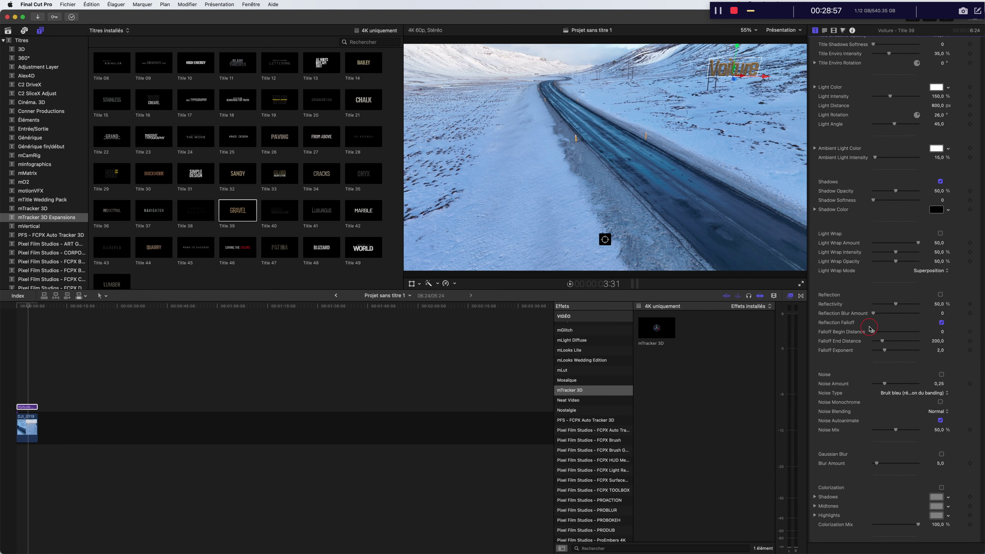
pyautogui.scroll(-2, 870, 329)
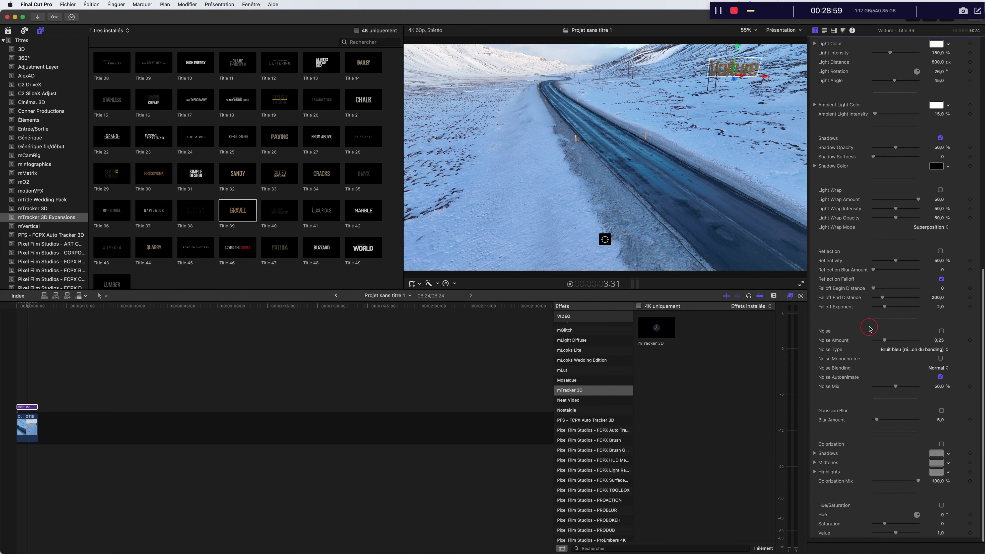
# Replace the Voiture title's 3D text material with Car Paint from the Peinture materials
pyautogui.click(826, 31)
pyautogui.click(816, 30)
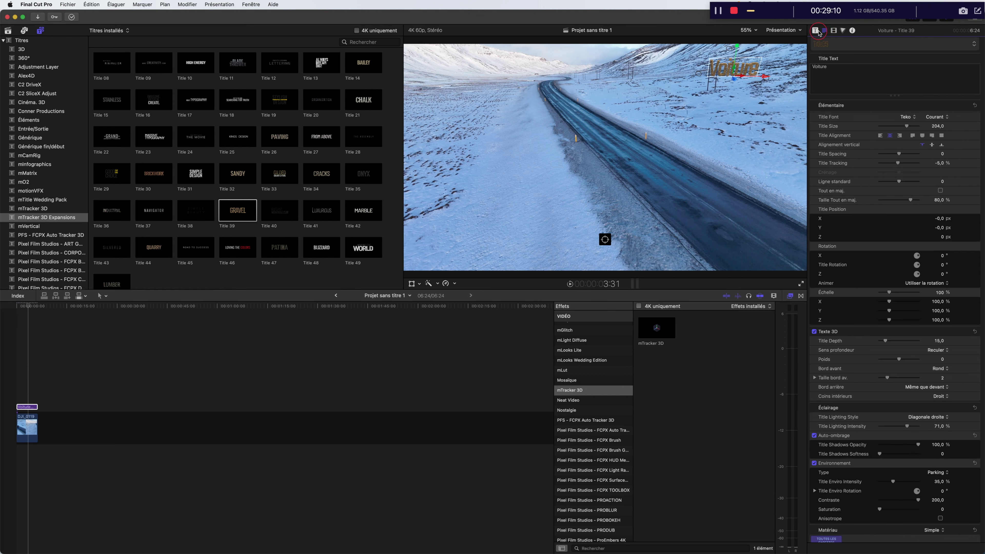
pyautogui.scroll(-6, 885, 163)
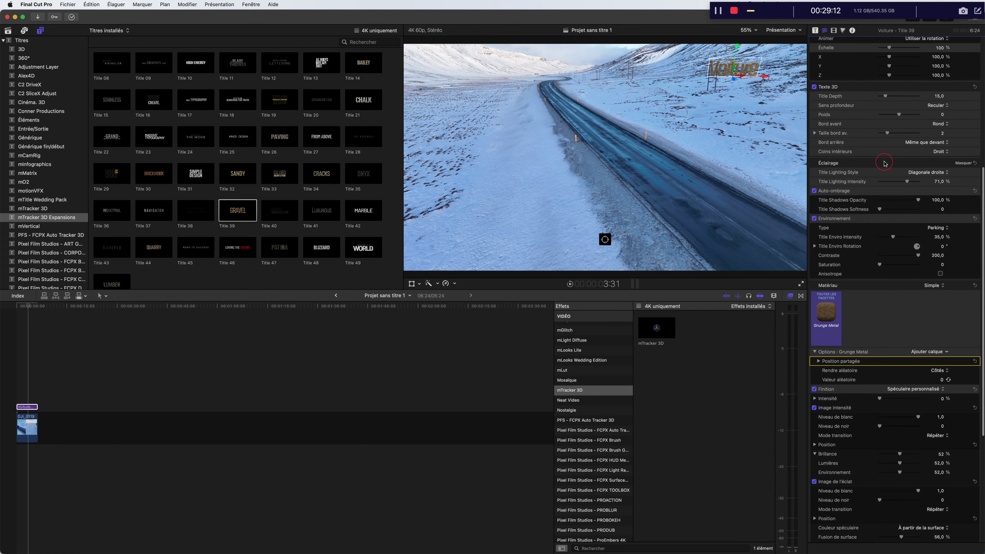
pyautogui.scroll(-3, 886, 163)
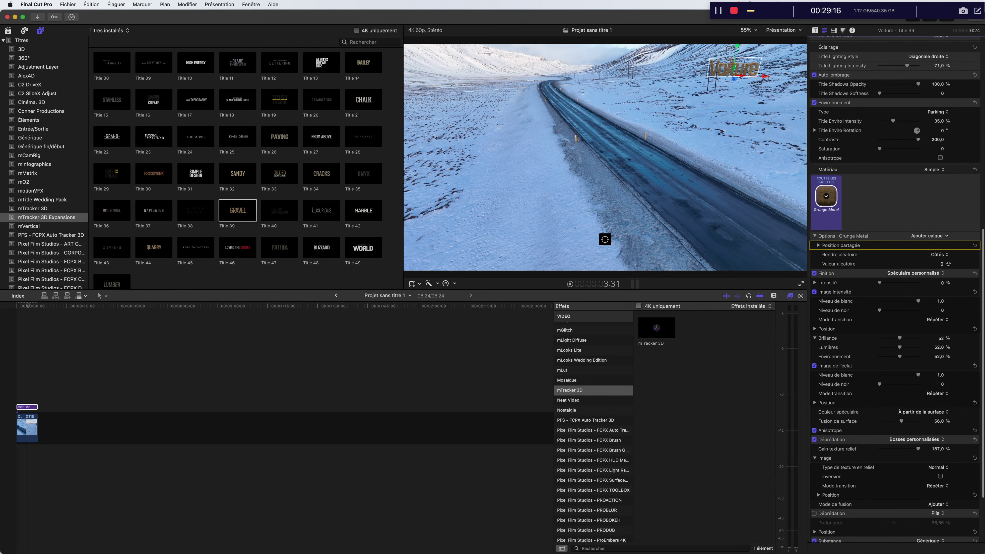
pyautogui.click(827, 197)
pyautogui.moveTo(844, 281)
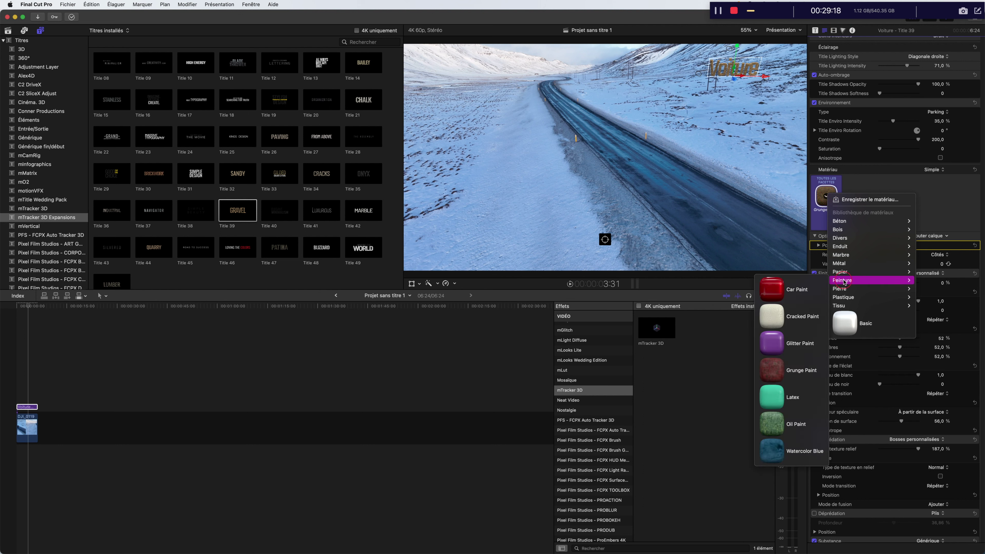
pyautogui.click(802, 294)
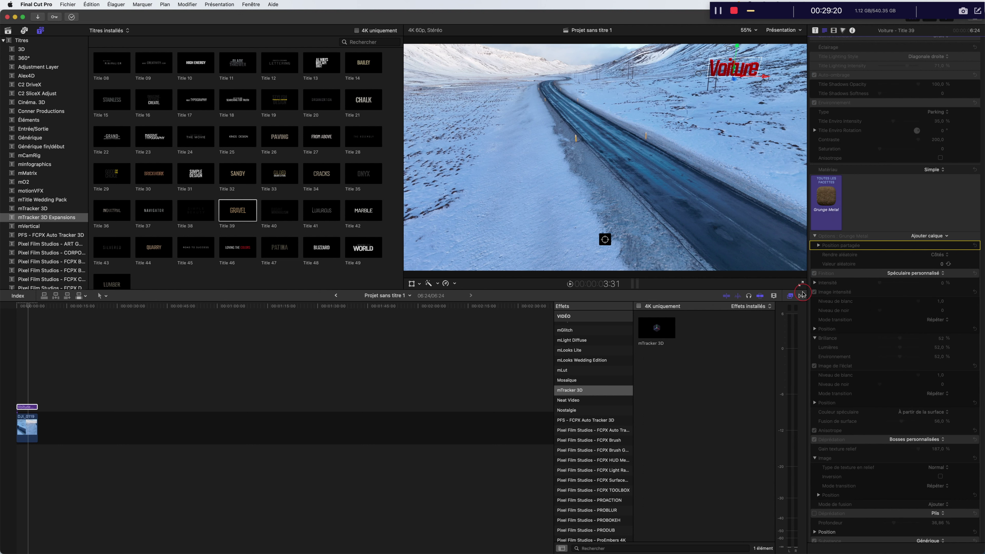
pyautogui.click(933, 250)
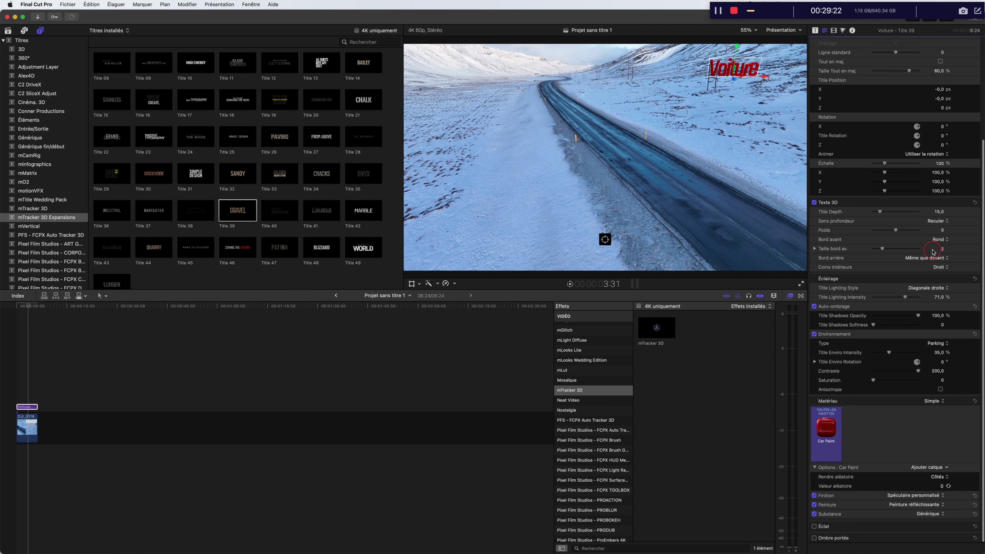
pyautogui.click(822, 236)
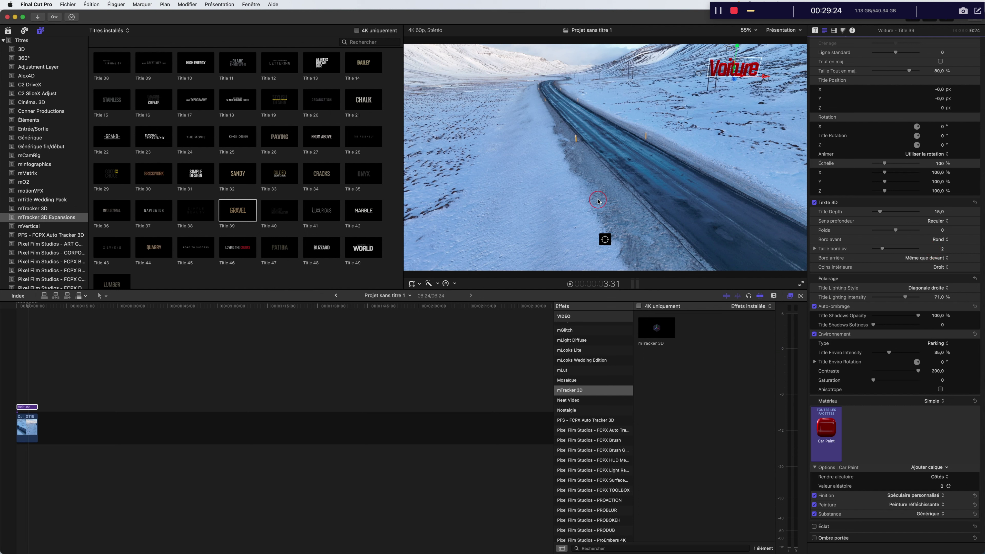